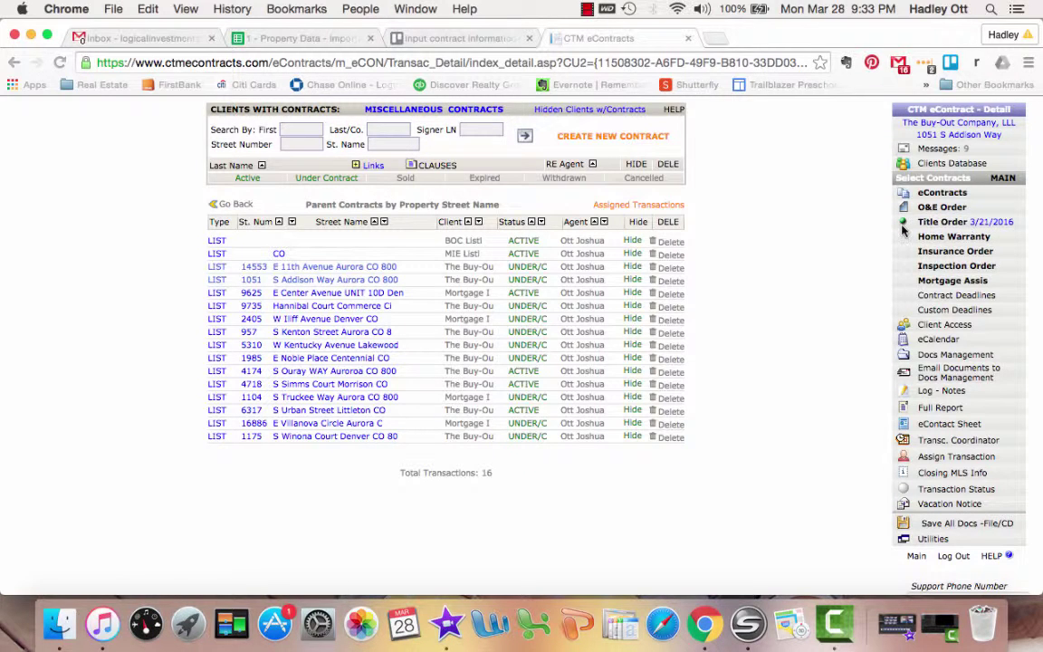
# Step: Open the Addison Way property's contracts, go to the buyer's document folder, and view the CBS contract for the received offer
pyautogui.click(291, 283)
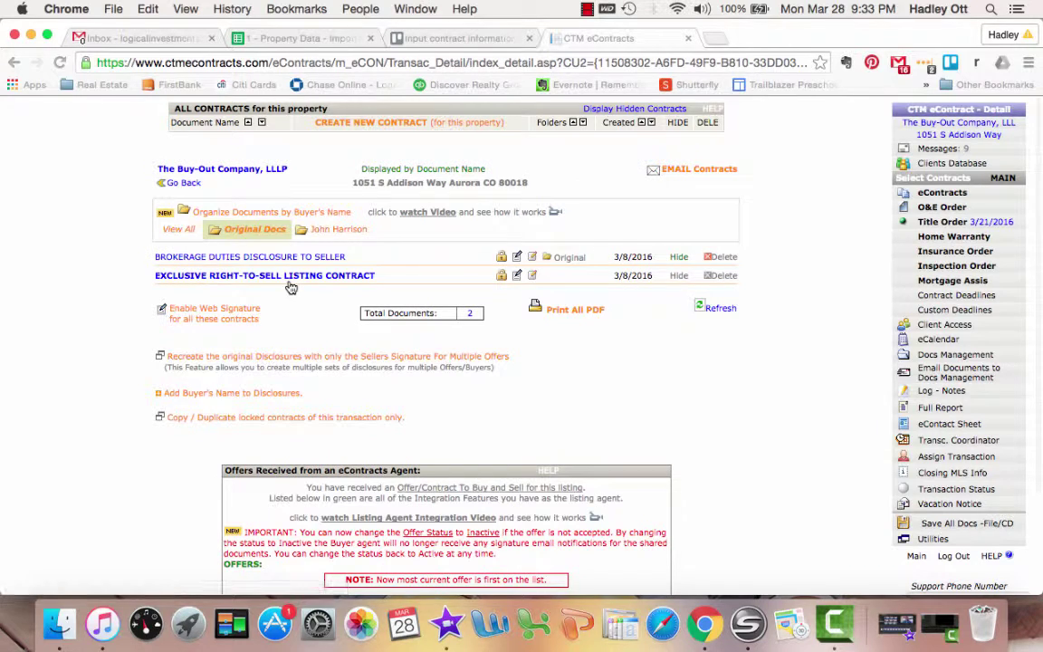
pyautogui.click(342, 230)
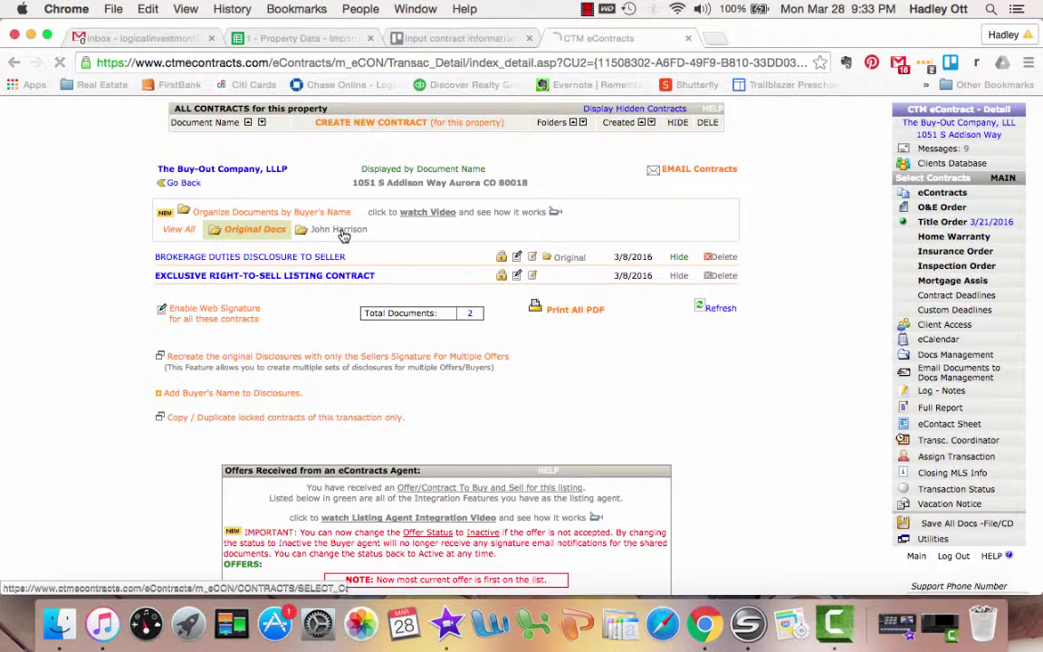
pyautogui.scroll(-6, 53, 441)
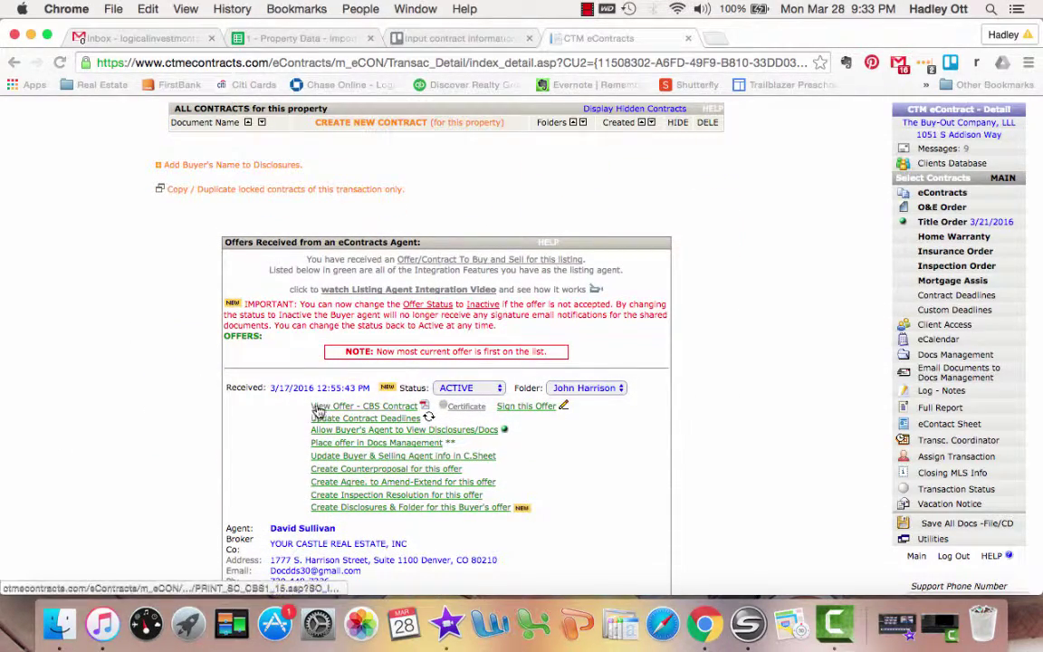
pyautogui.click(319, 407)
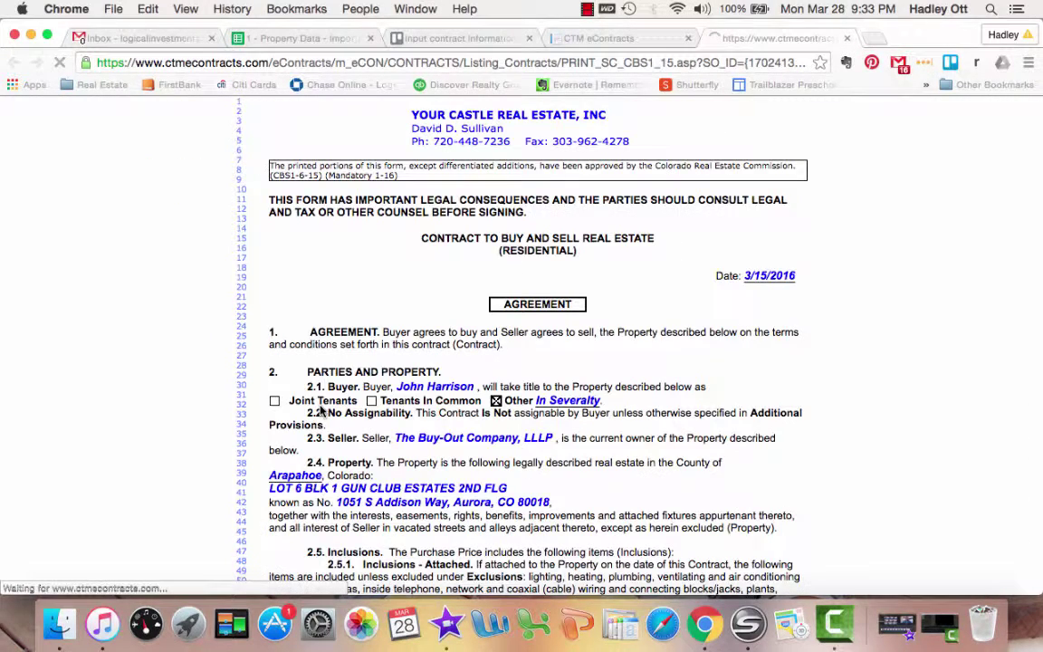
# Step: Open the buyer folder's Counterproposal in print preview, close its editing page, and return to the CBS purchase contract
pyautogui.click(639, 40)
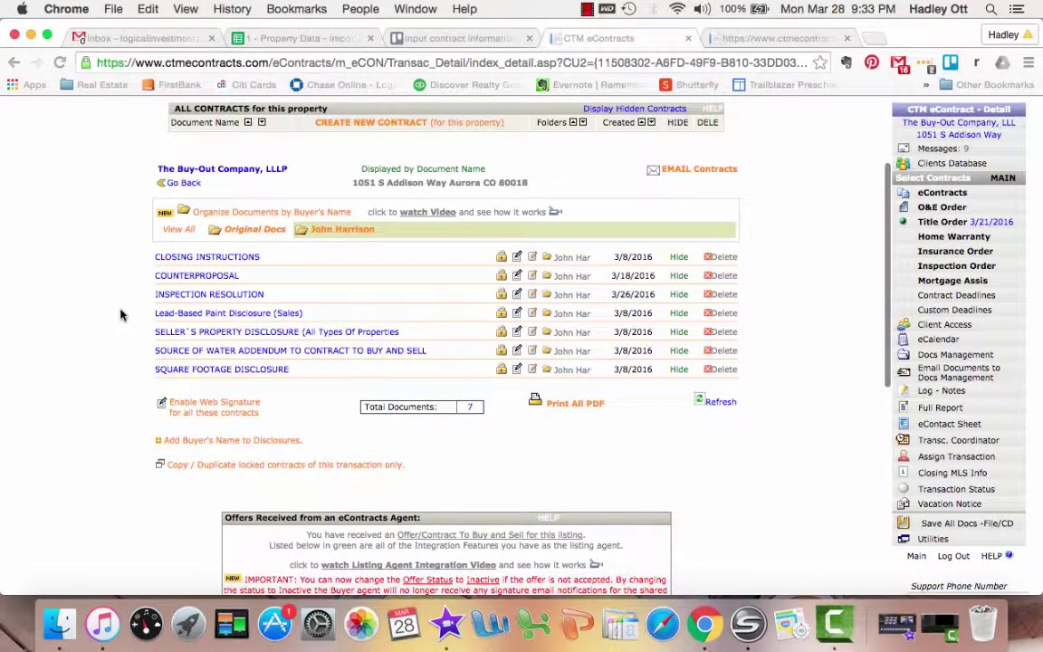
pyautogui.click(177, 277)
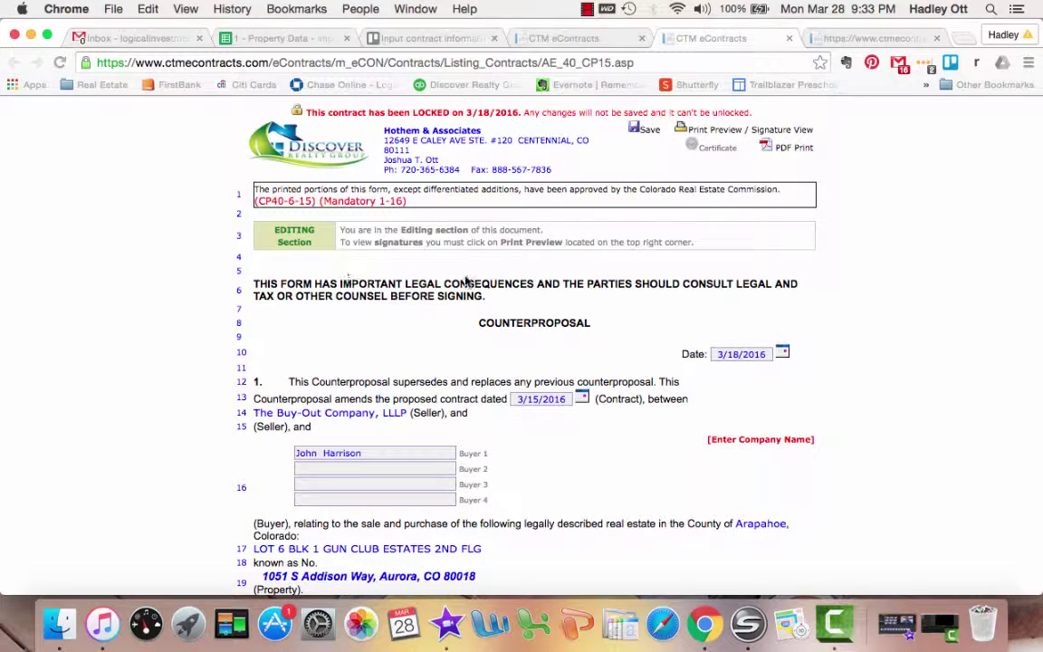
pyautogui.click(687, 133)
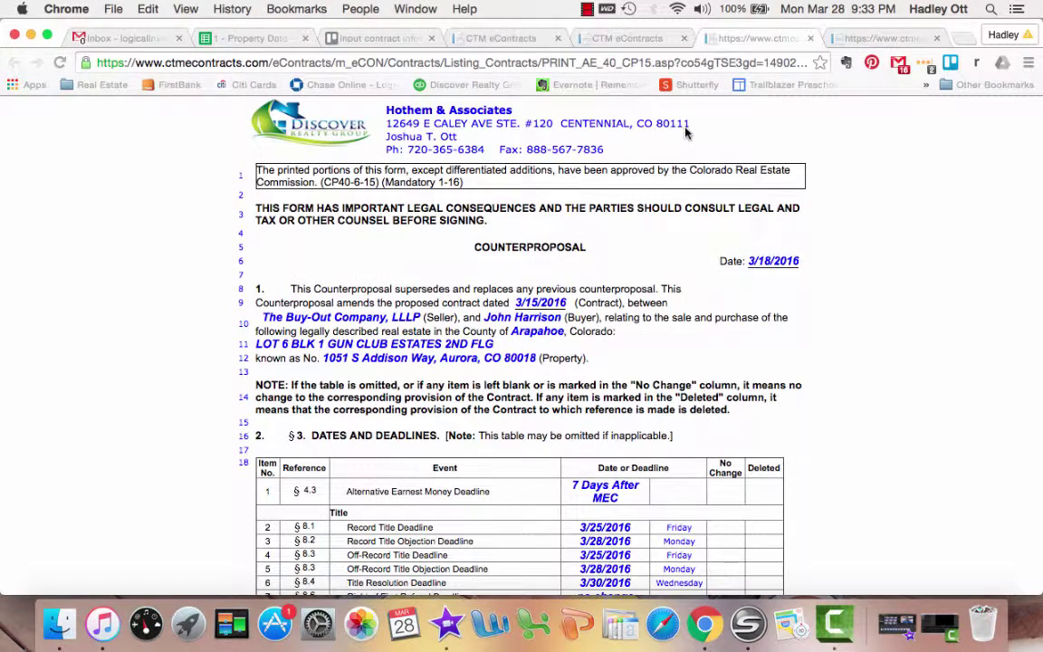
pyautogui.click(685, 39)
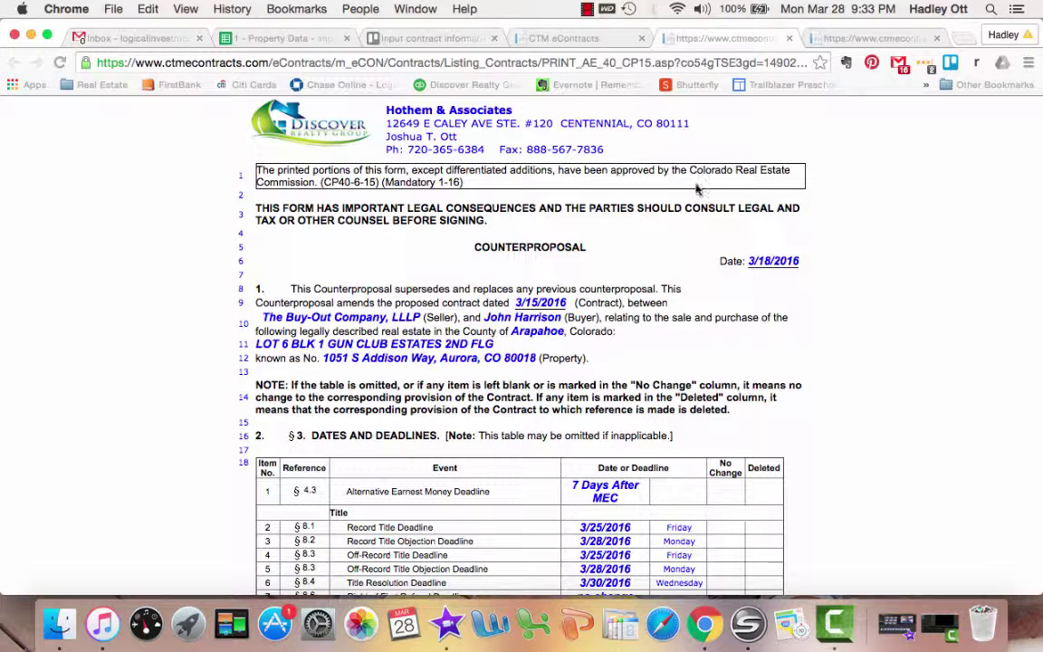
pyautogui.click(849, 38)
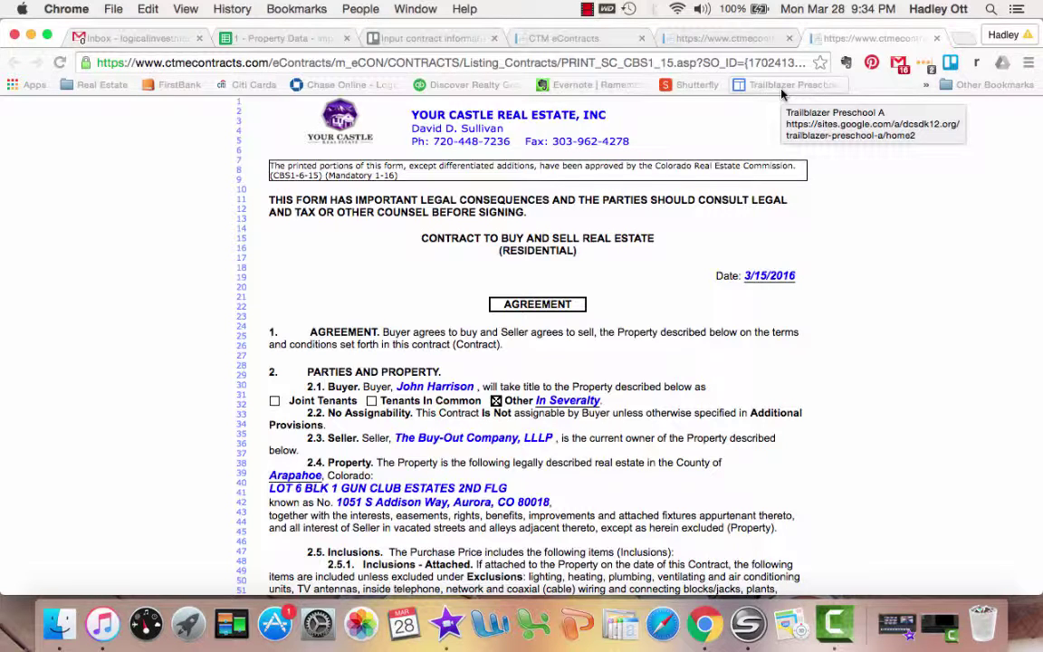
# Step: Look through the Property Data spreadsheet's phase groups, from Ready 4 Market through Pending
pyautogui.click(262, 39)
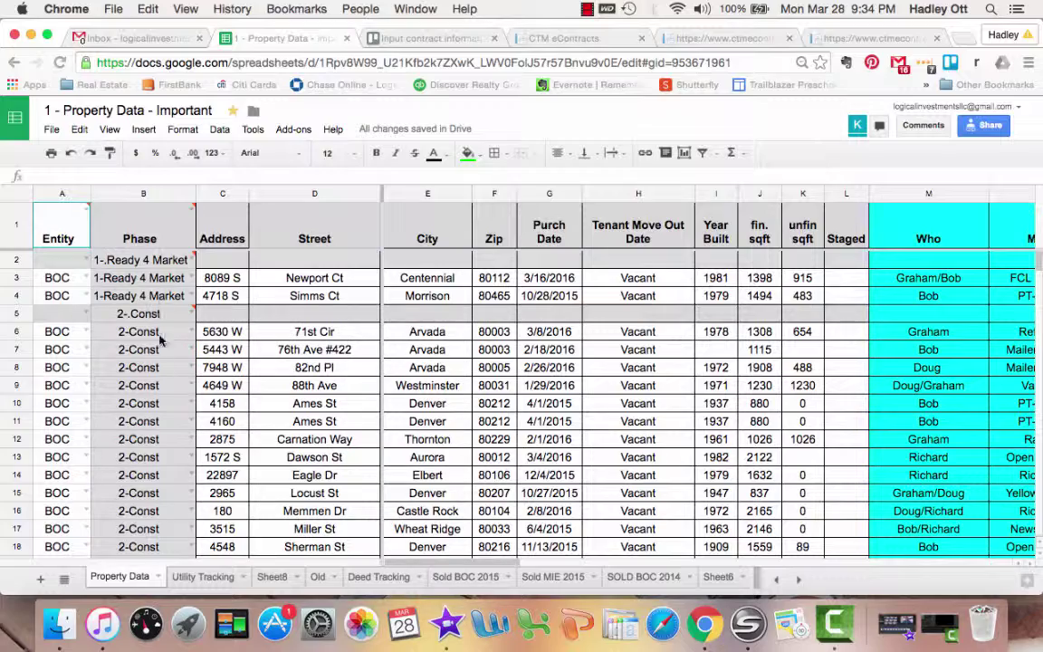
pyautogui.scroll(-3, 156, 372)
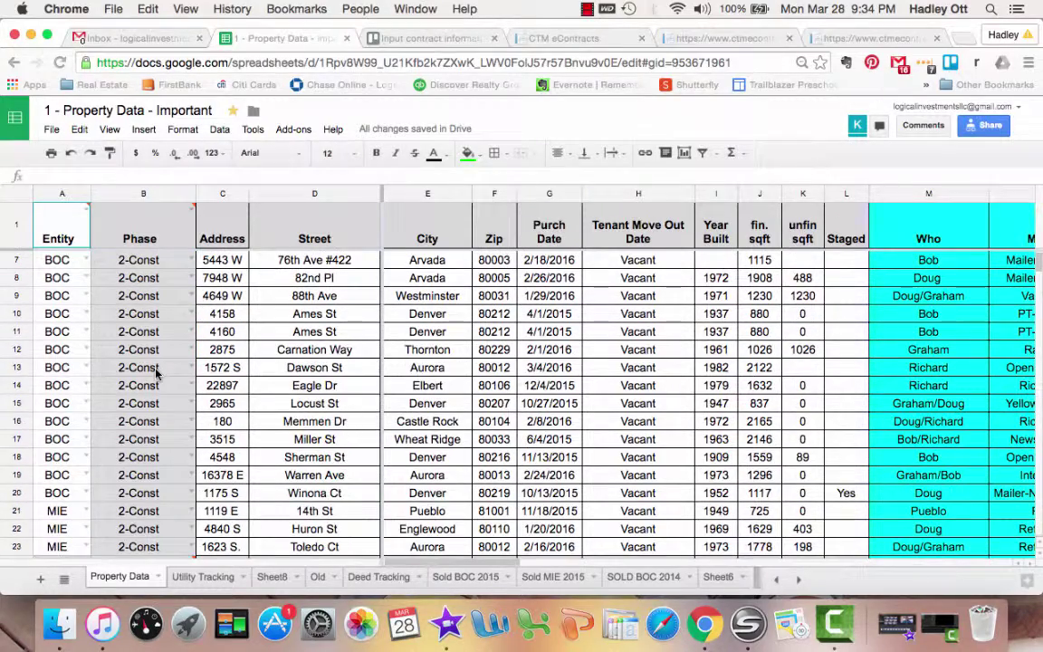
pyautogui.scroll(-5, 154, 373)
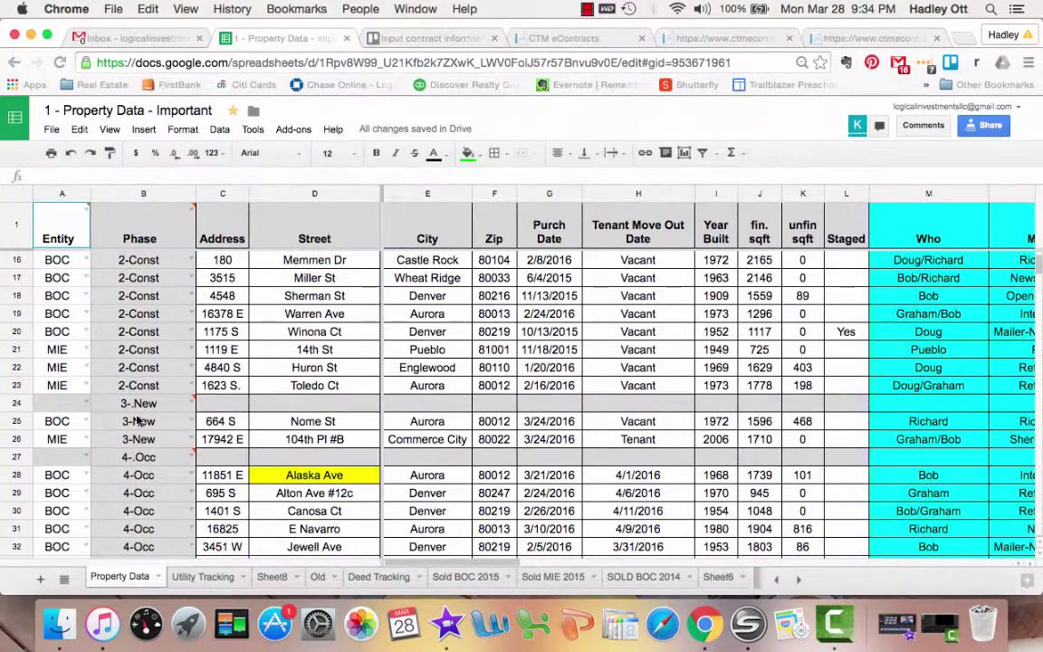
pyautogui.scroll(-5, 150, 424)
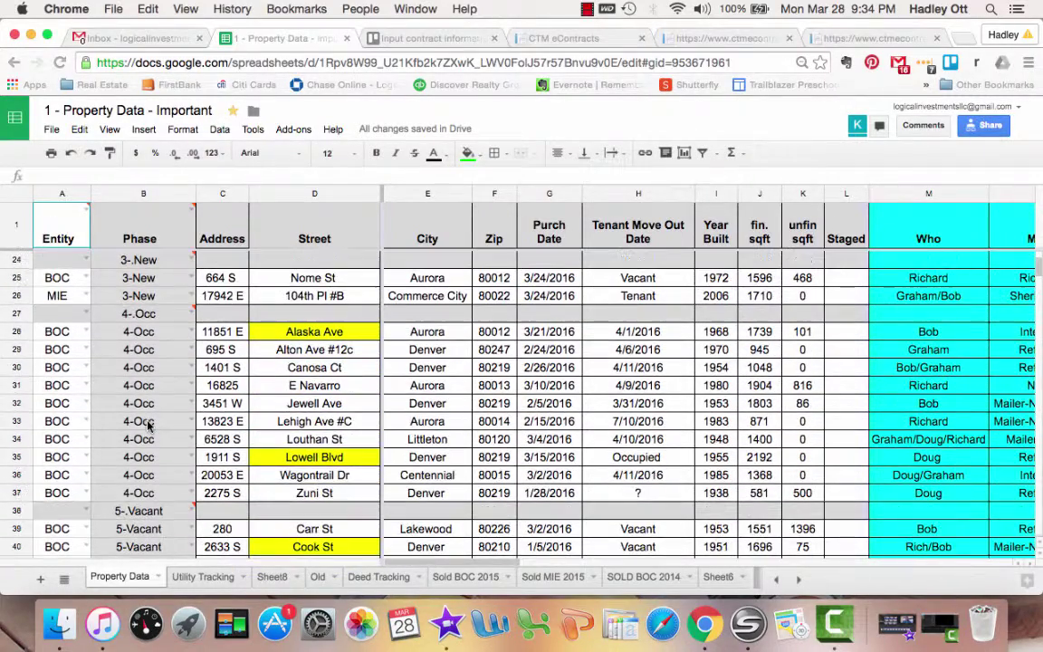
pyautogui.scroll(-5, 145, 399)
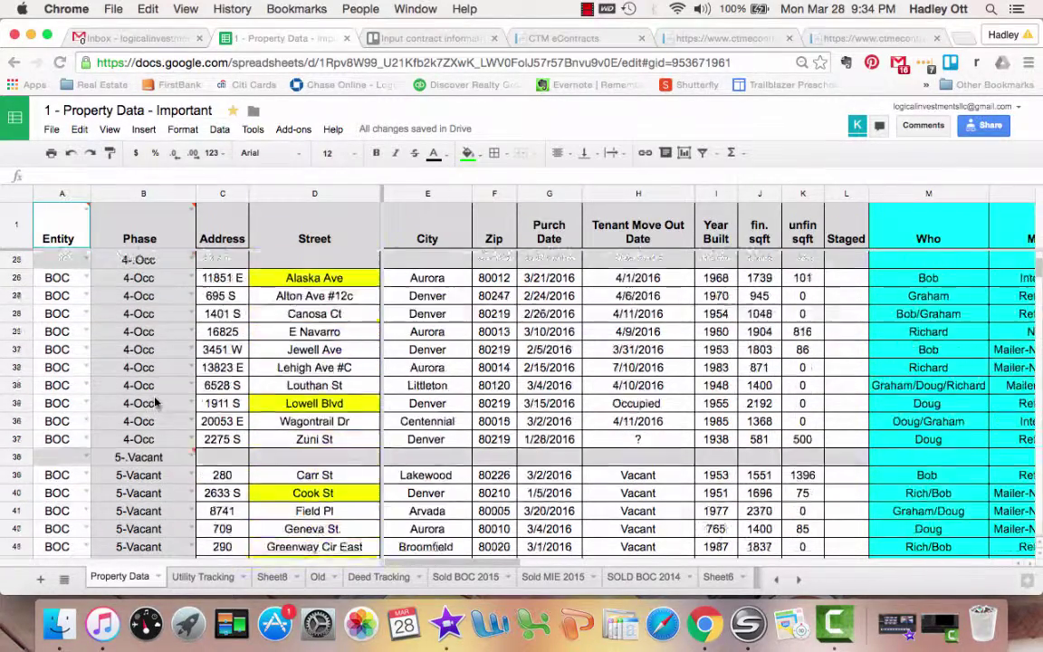
pyautogui.scroll(-6, 155, 402)
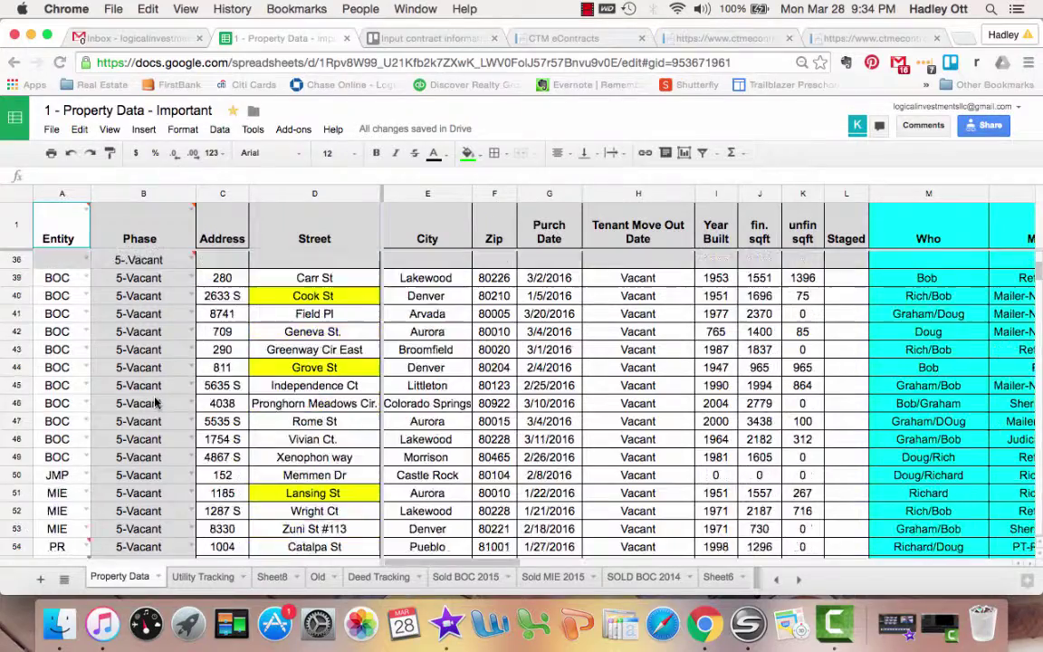
pyautogui.scroll(-2, 155, 402)
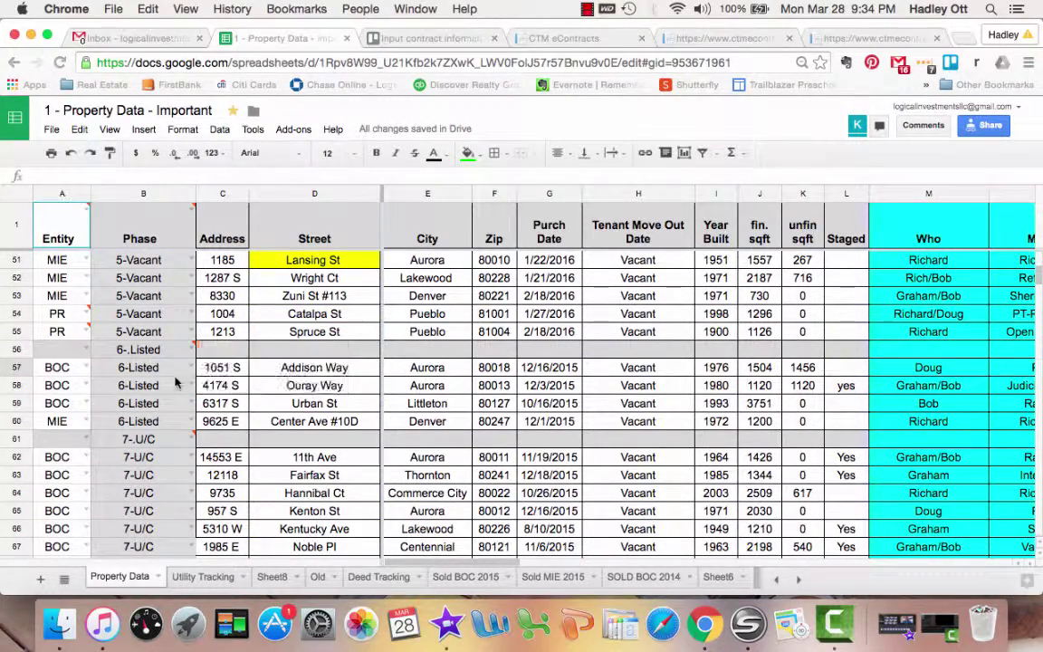
pyautogui.scroll(-3, 150, 402)
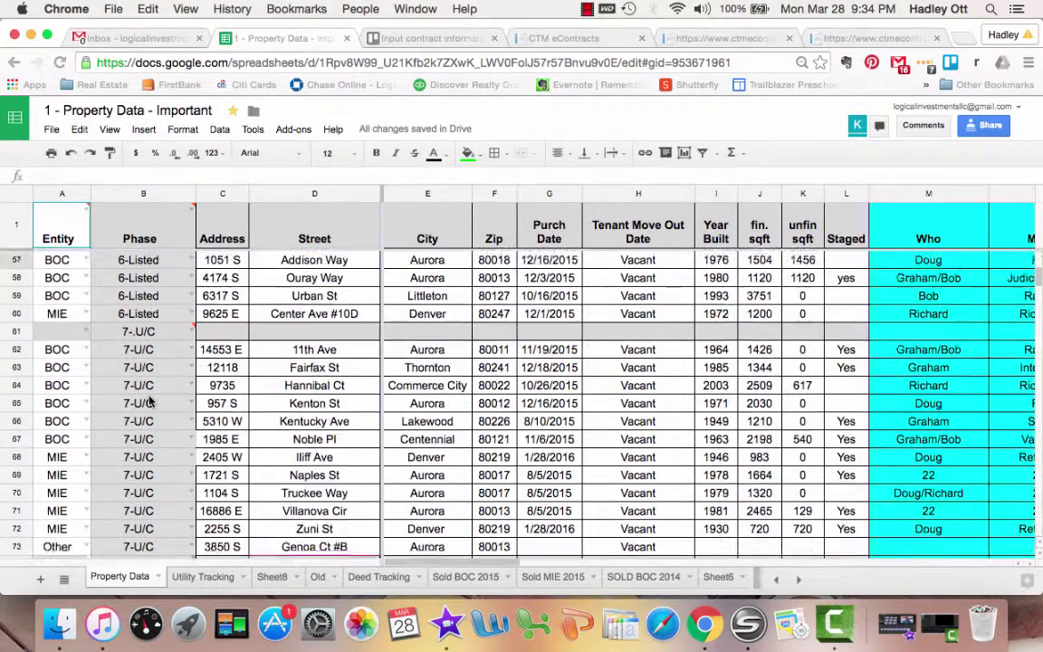
pyautogui.scroll(-1, 150, 402)
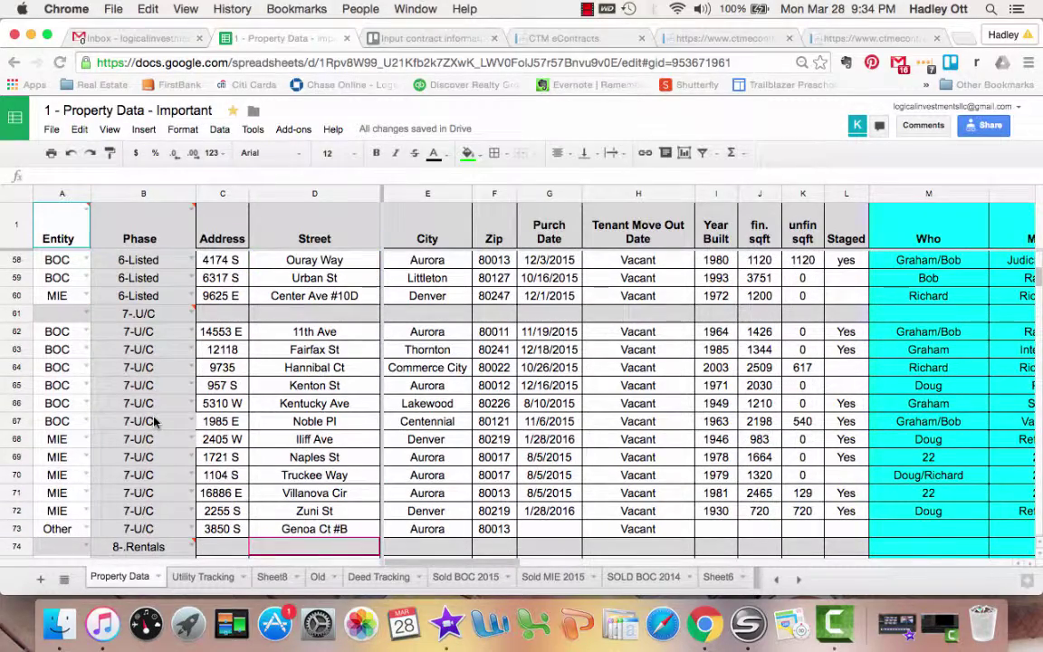
pyautogui.scroll(1, 154, 421)
pyautogui.scroll(-5, 157, 426)
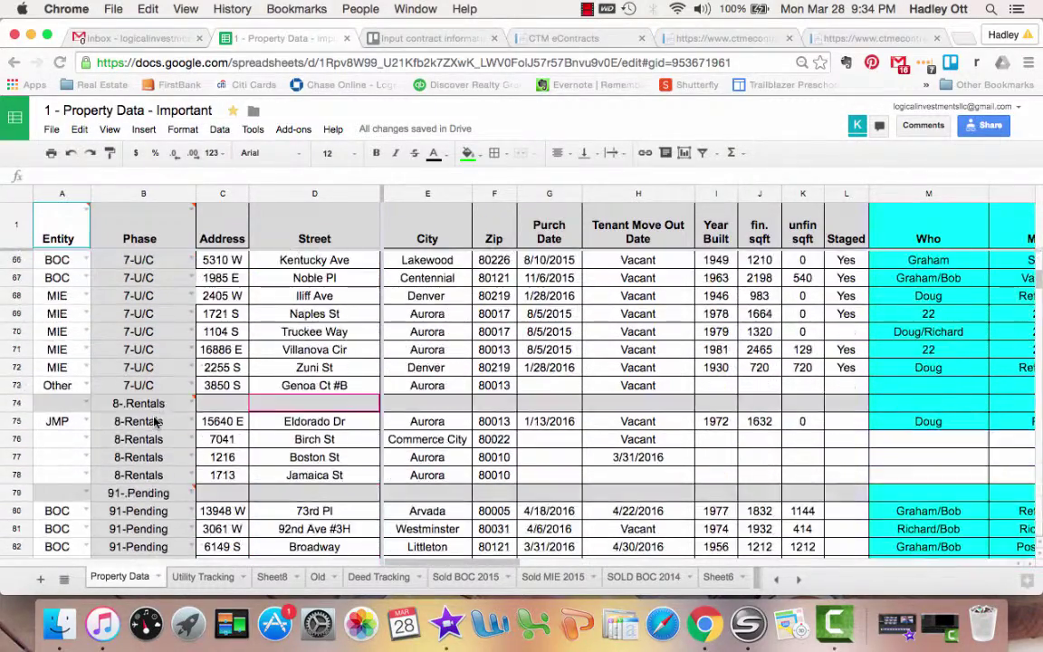
pyautogui.scroll(-5, 163, 435)
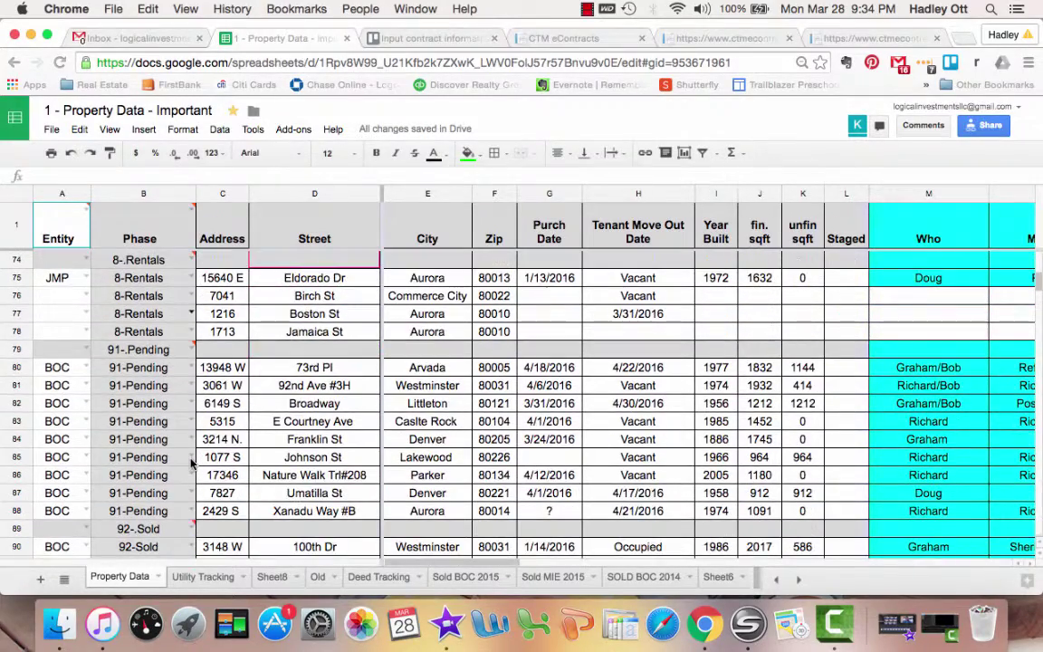
# Step: Locate the Addison Way row within the 6-Listed phase group of the Property Data sheet
pyautogui.scroll(5, 191, 463)
pyautogui.scroll(9, 191, 464)
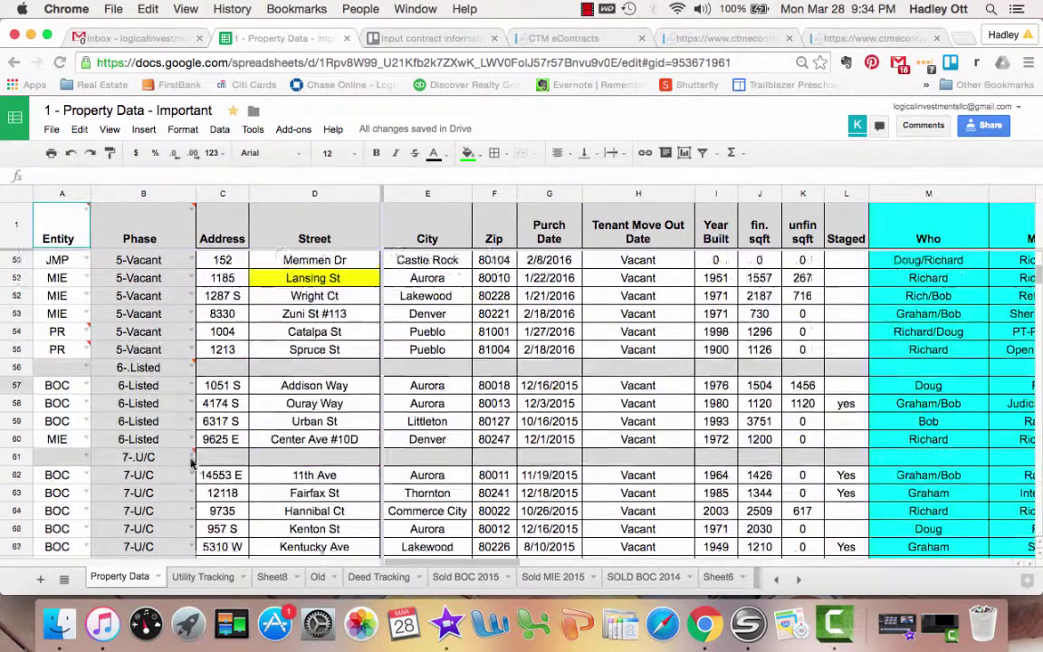
pyautogui.scroll(1, 191, 463)
pyautogui.scroll(-4, 181, 480)
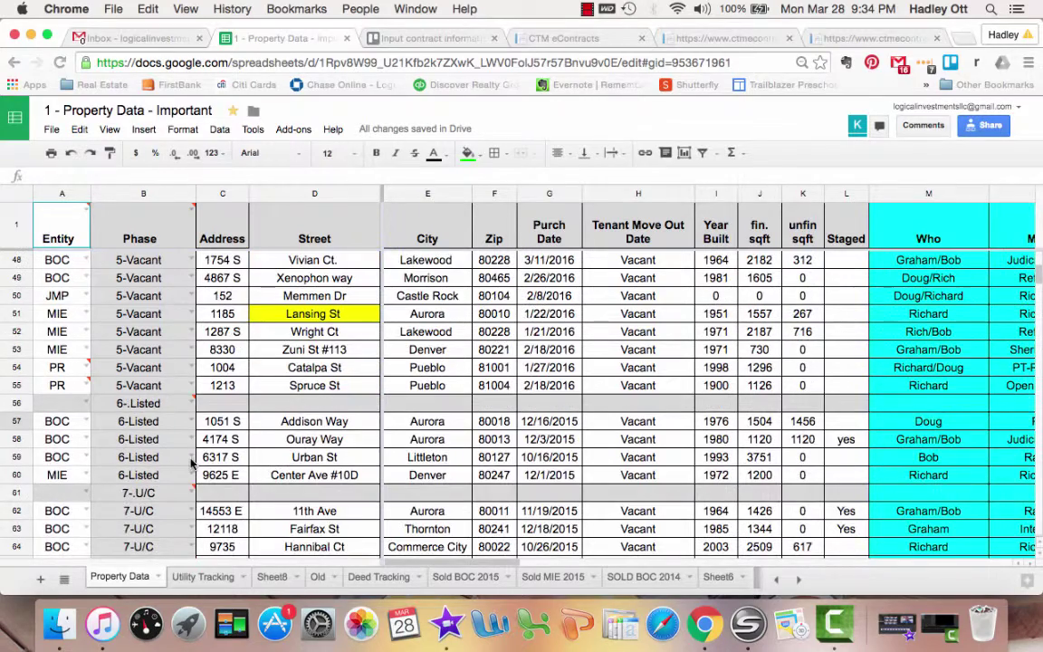
pyautogui.scroll(-3, 161, 521)
pyautogui.scroll(-1, 162, 521)
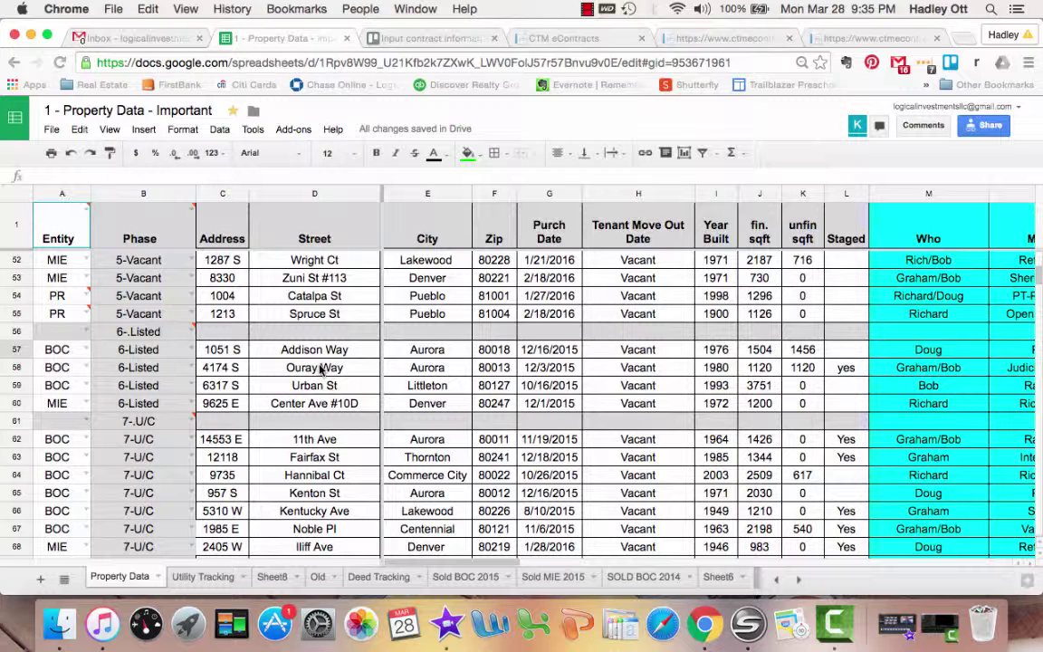
# Step: Examine the Addison Way row's listing and under-contract columns, from Listor and Orig List Date through Closing Date
pyautogui.hscroll(10, 319, 368)
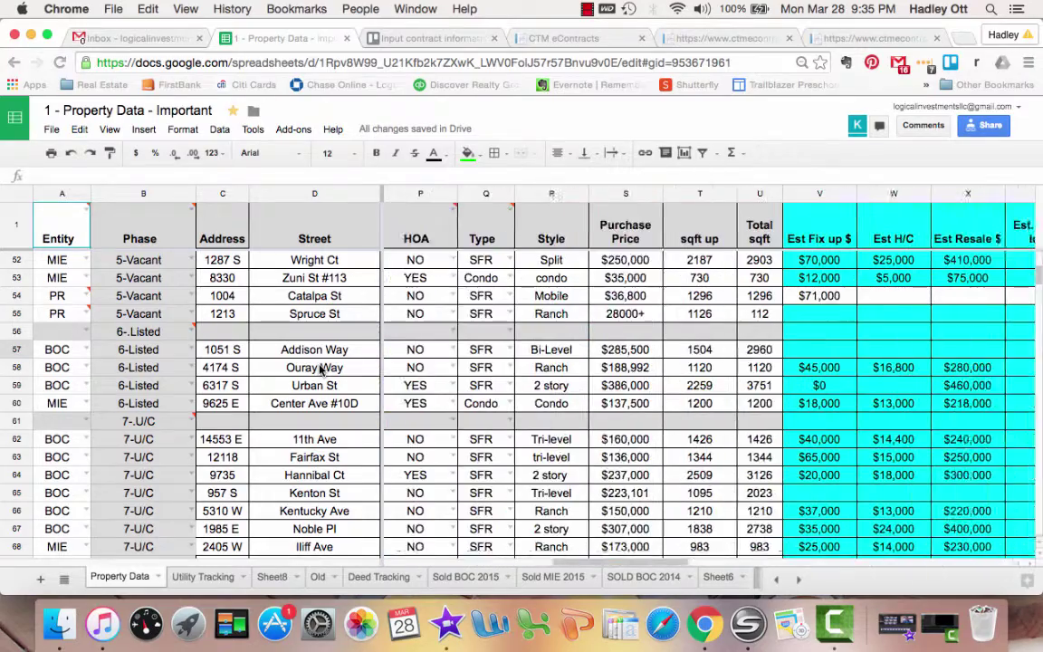
pyautogui.hscroll(1, 318, 367)
pyautogui.hscroll(12, 319, 368)
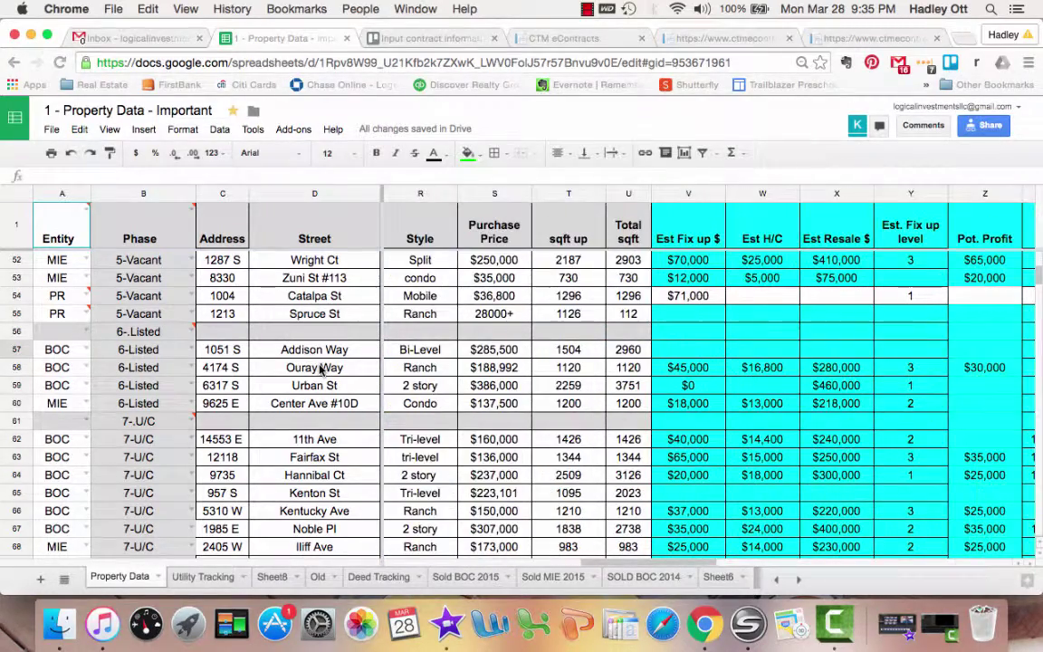
pyautogui.hscroll(1, 319, 367)
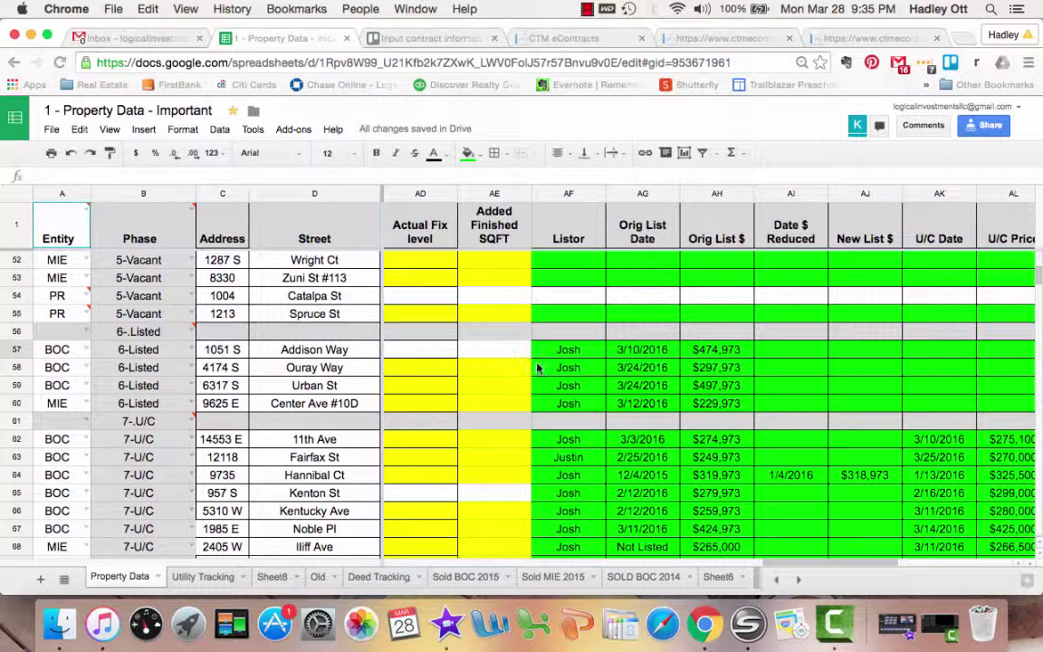
pyautogui.hscroll(1, 556, 373)
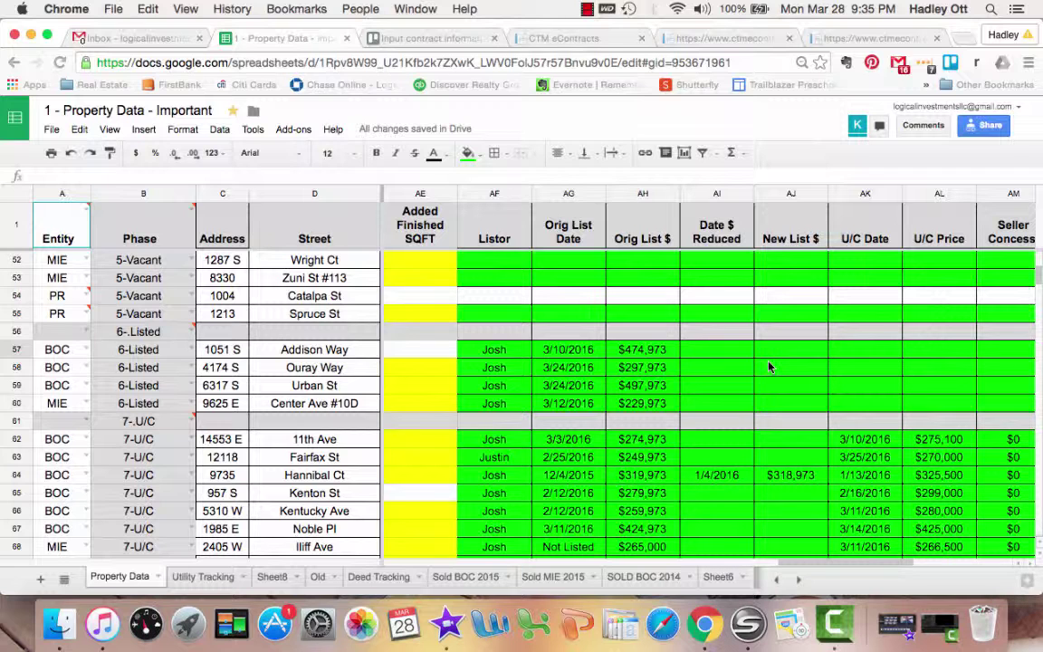
pyautogui.hscroll(3, 769, 367)
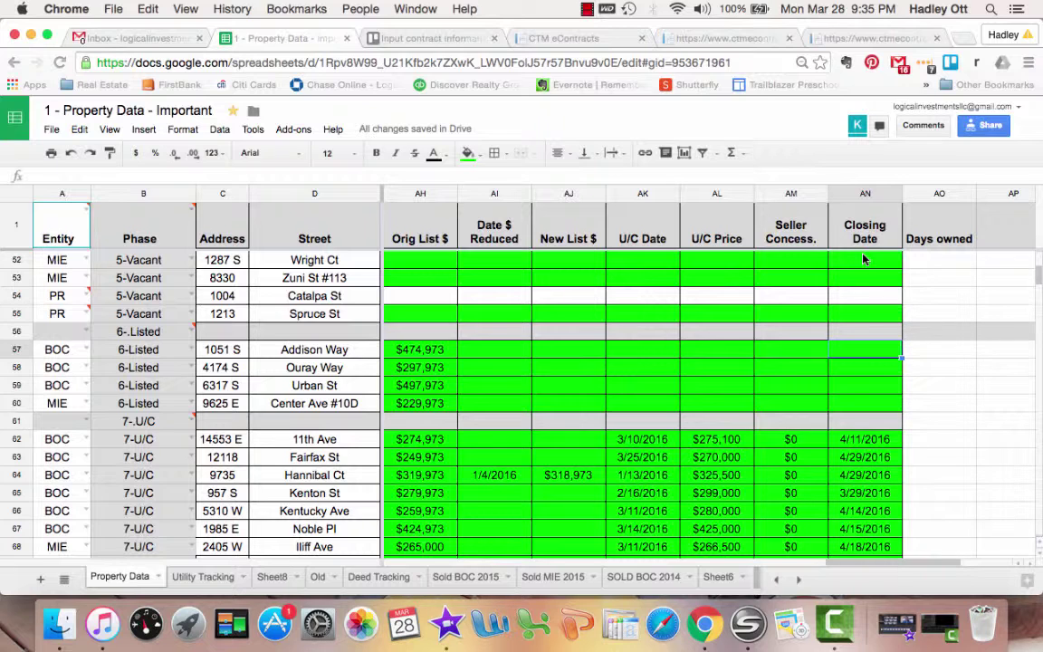
# Step: Check the purchase contract and the counterproposal, and select the U/C Date cell for Addison Way in the spreadsheet
pyautogui.click(852, 38)
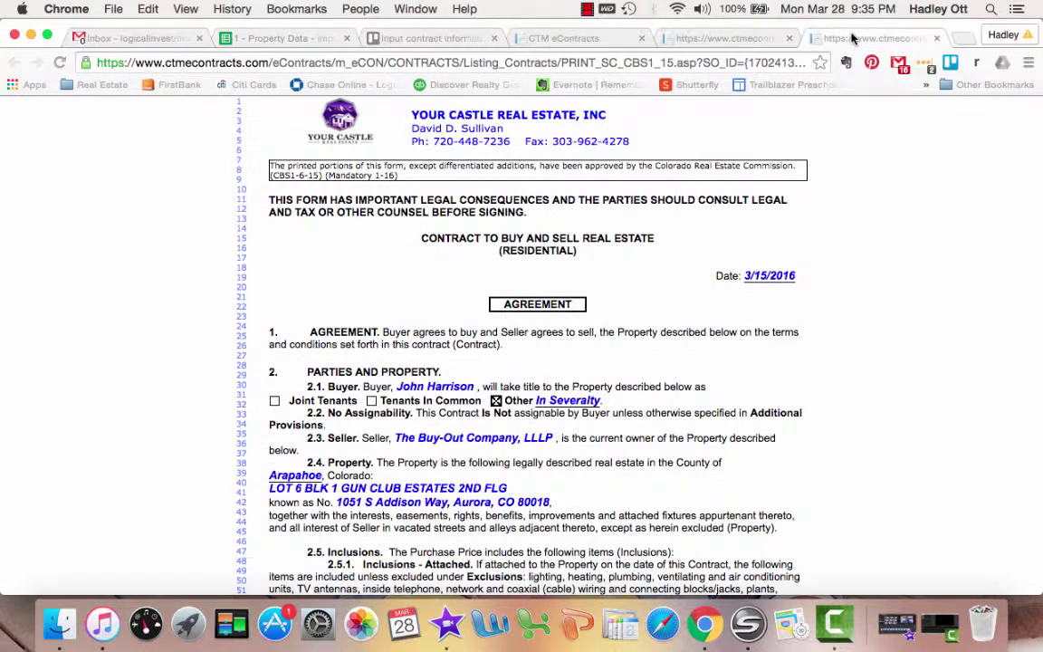
pyautogui.click(733, 38)
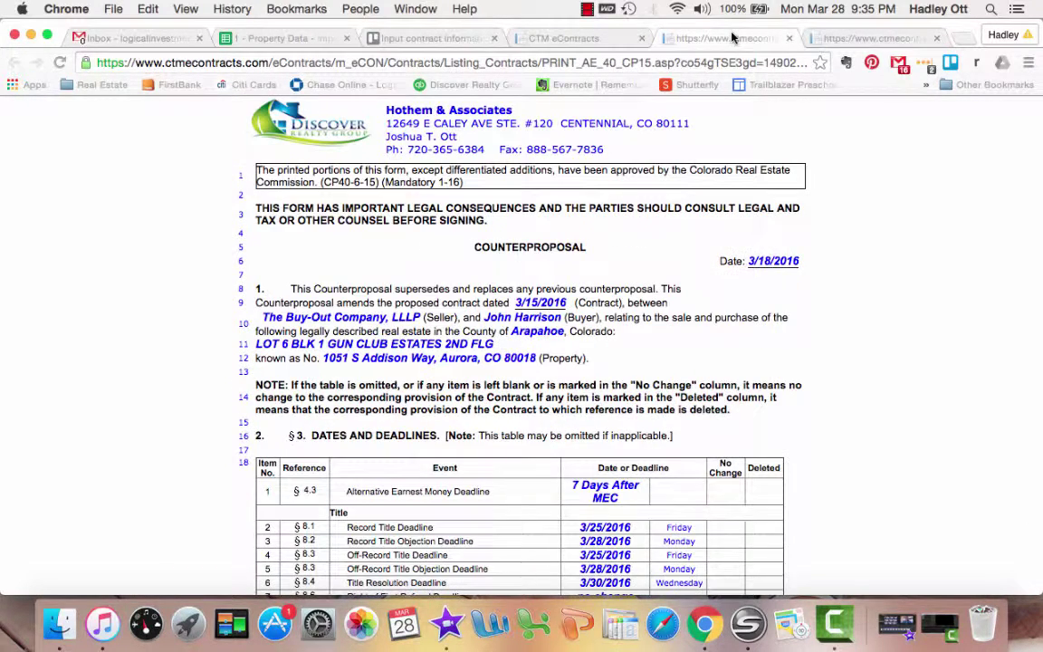
pyautogui.click(283, 38)
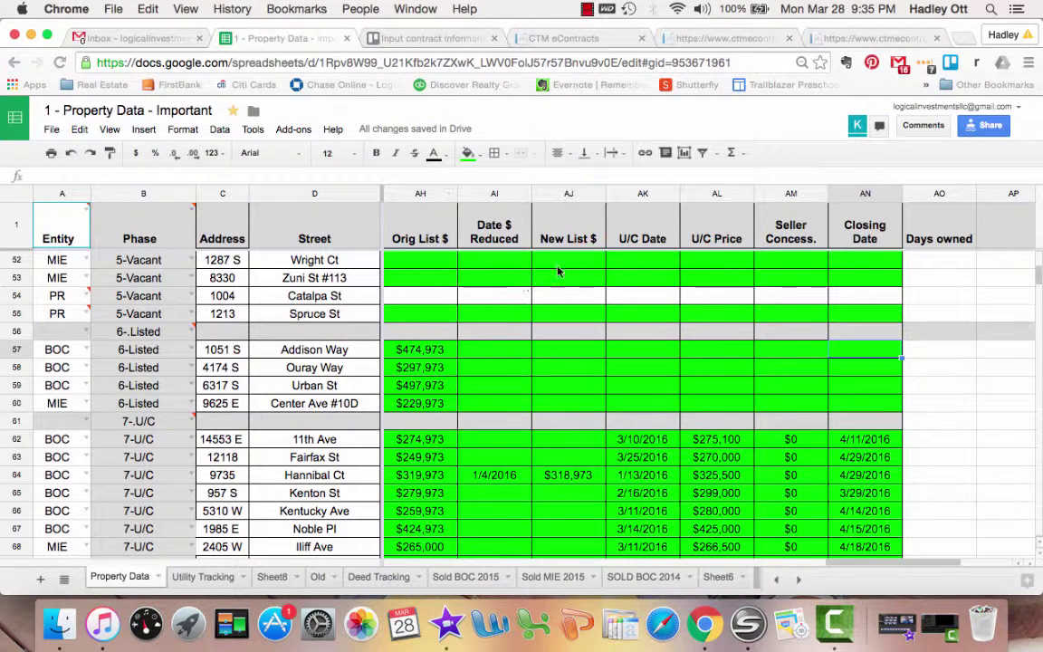
pyautogui.click(634, 350)
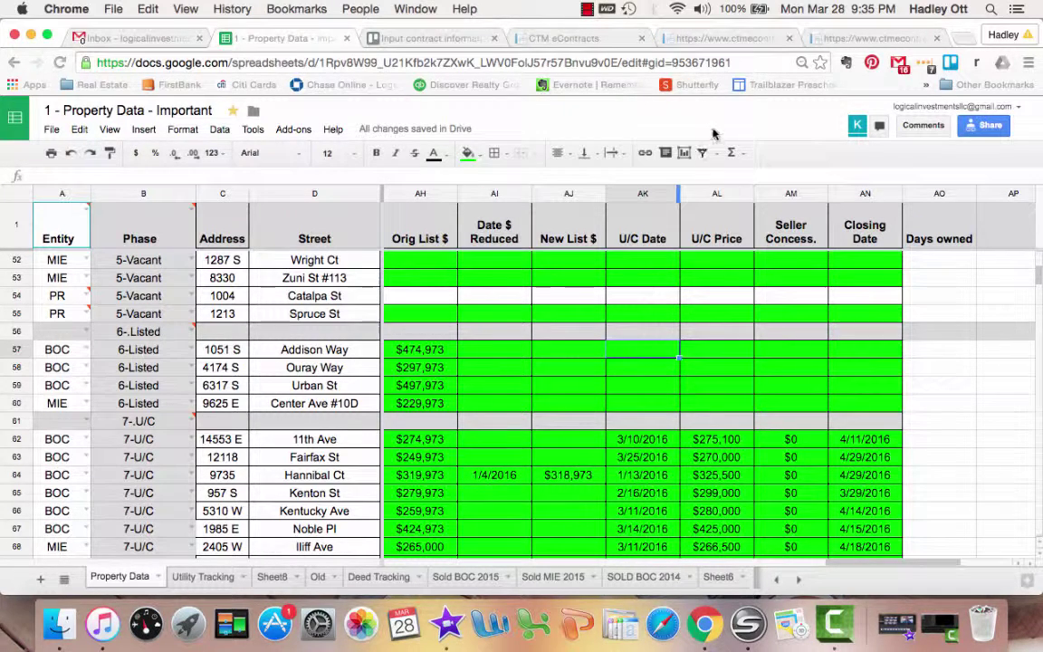
# Step: Check the signature dates on the counterproposal and enter 3/18 as the U/C Date for Addison Way
pyautogui.click(697, 40)
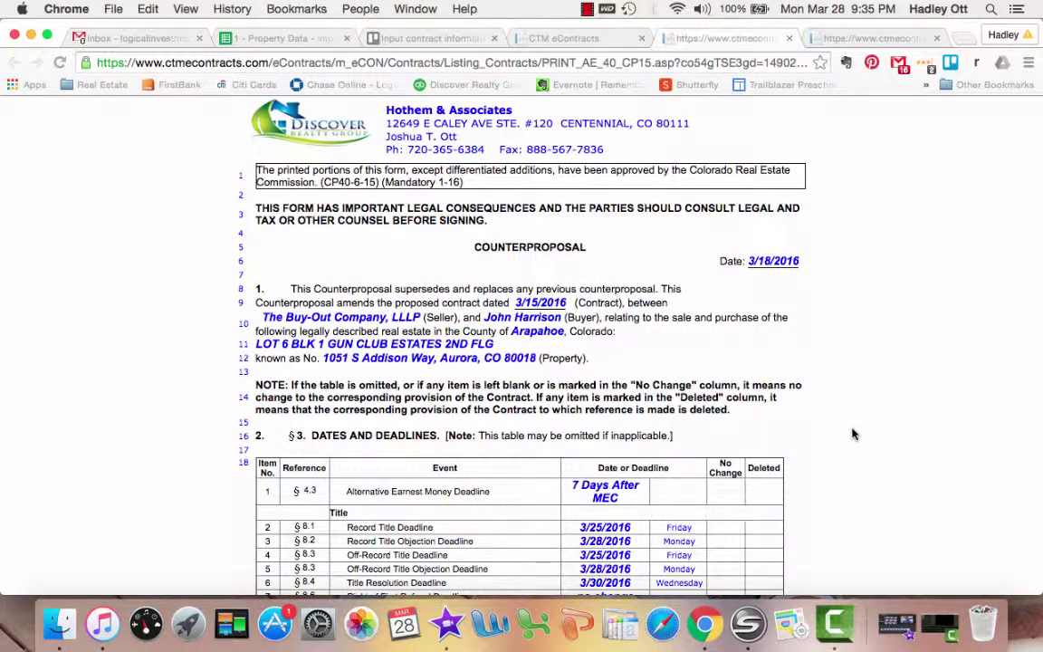
pyautogui.scroll(-12, 853, 435)
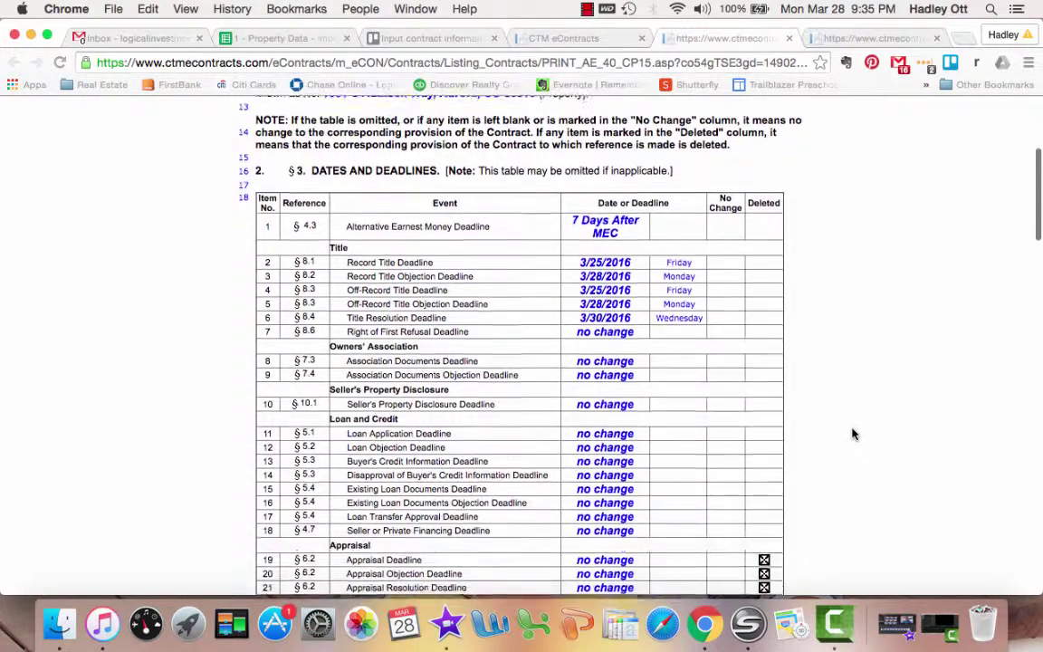
pyautogui.scroll(-12, 853, 434)
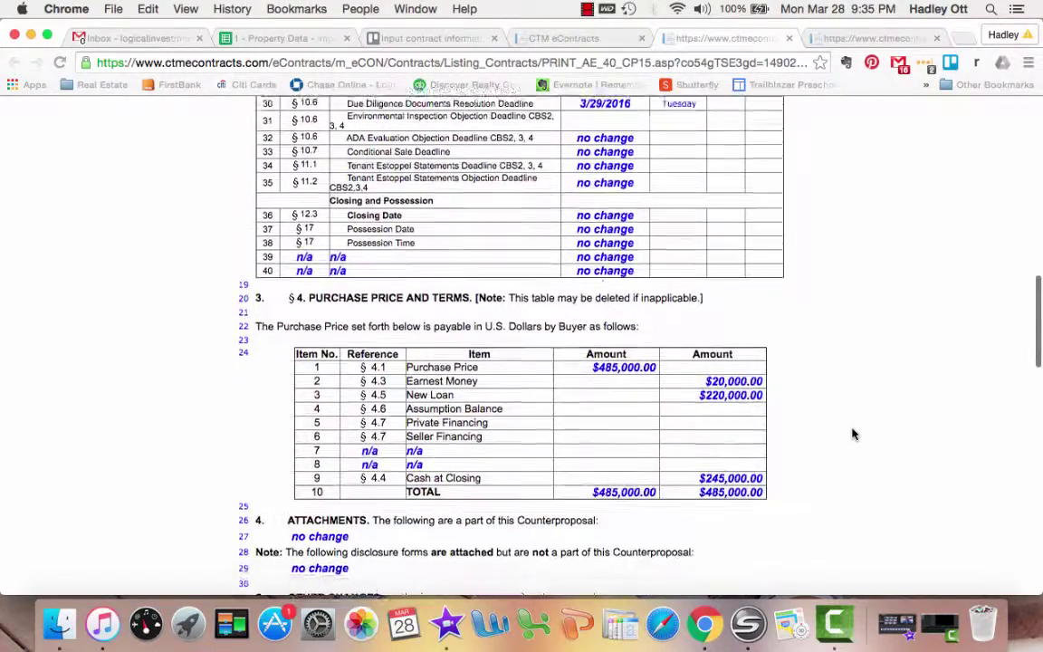
pyautogui.scroll(-15, 852, 435)
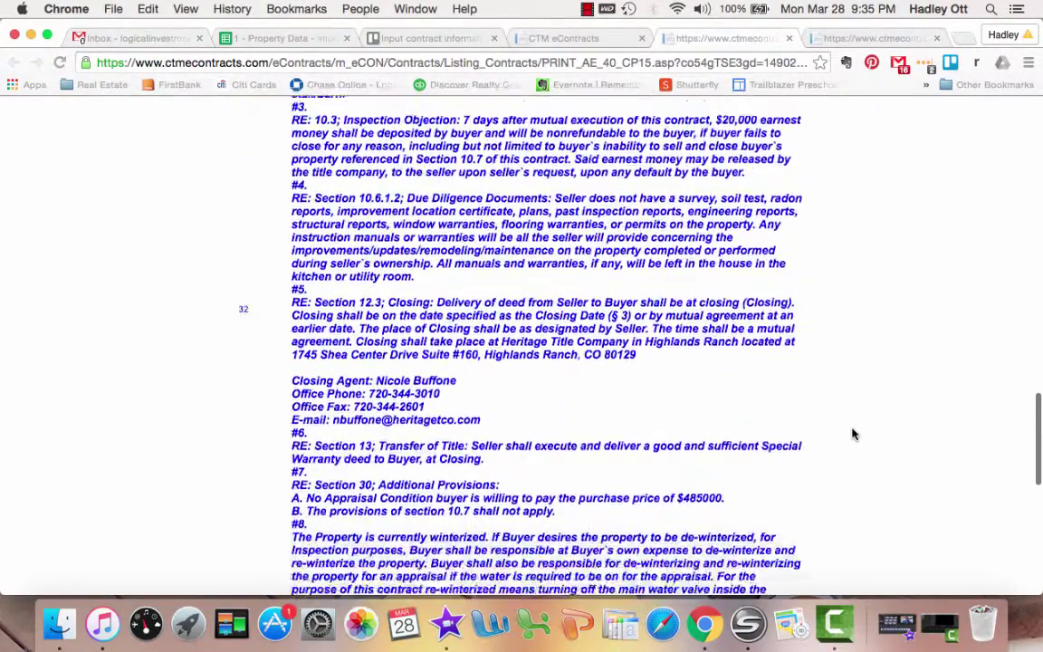
pyautogui.scroll(-3, 852, 435)
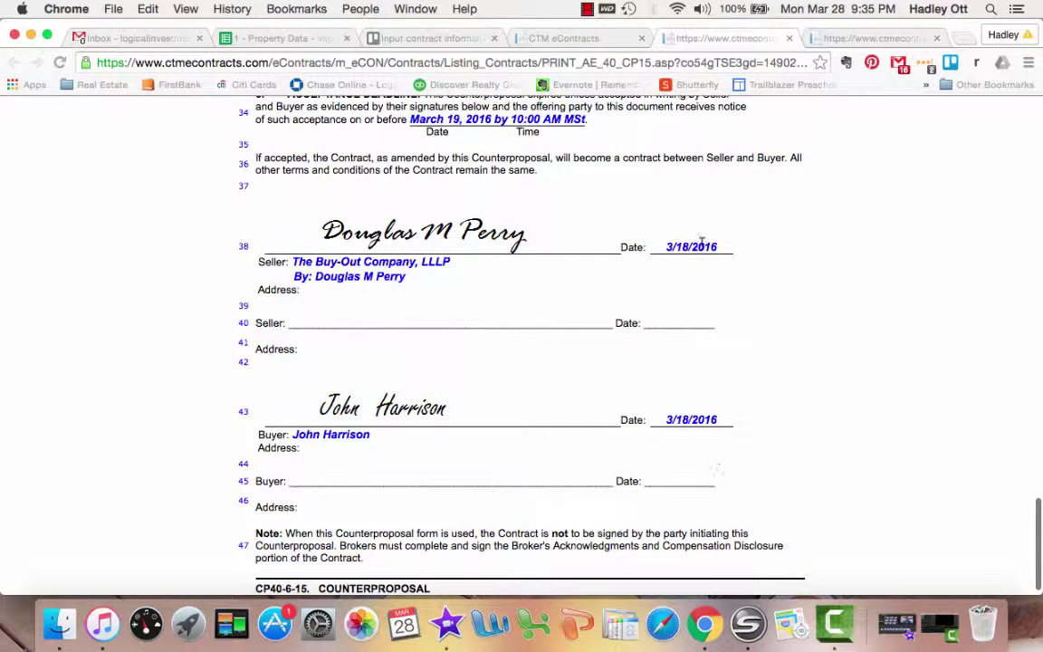
pyautogui.click(272, 39)
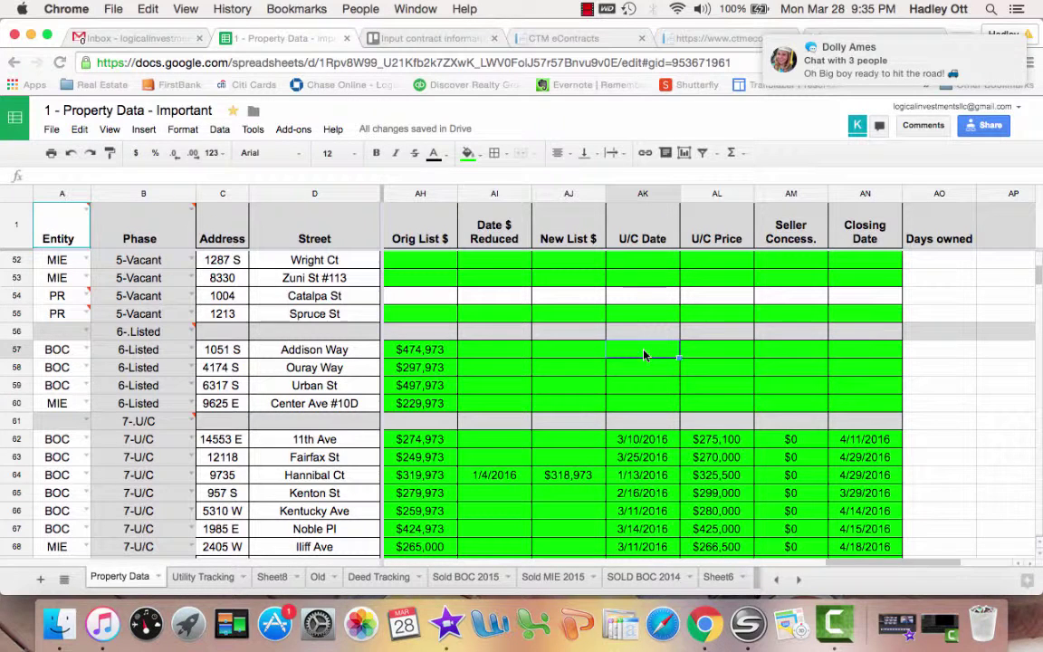
pyautogui.write('3/1')
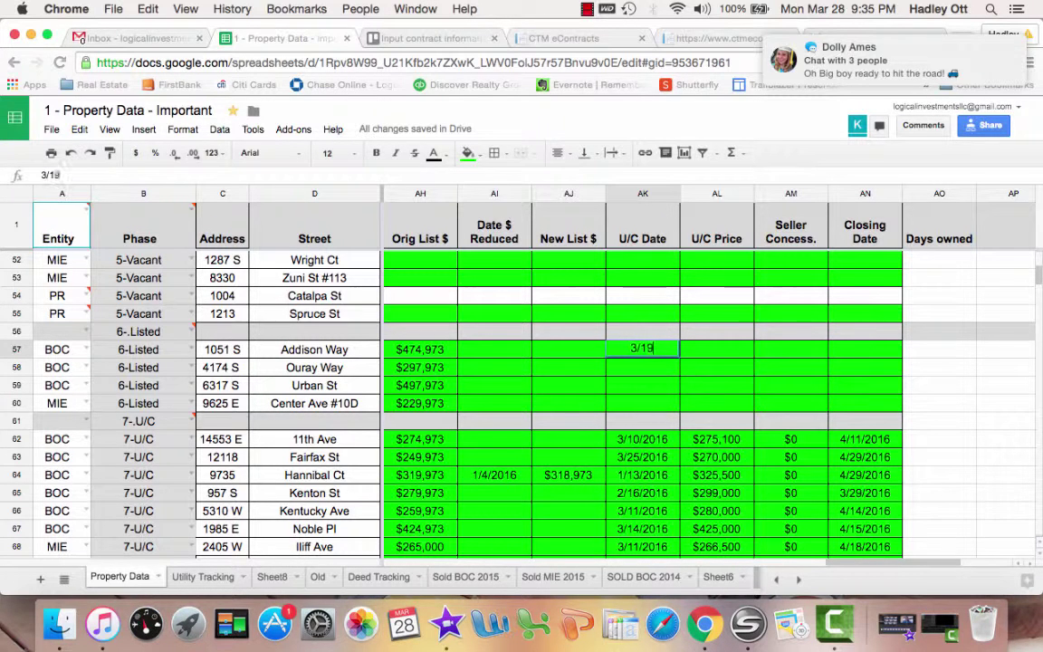
pyautogui.write('8')
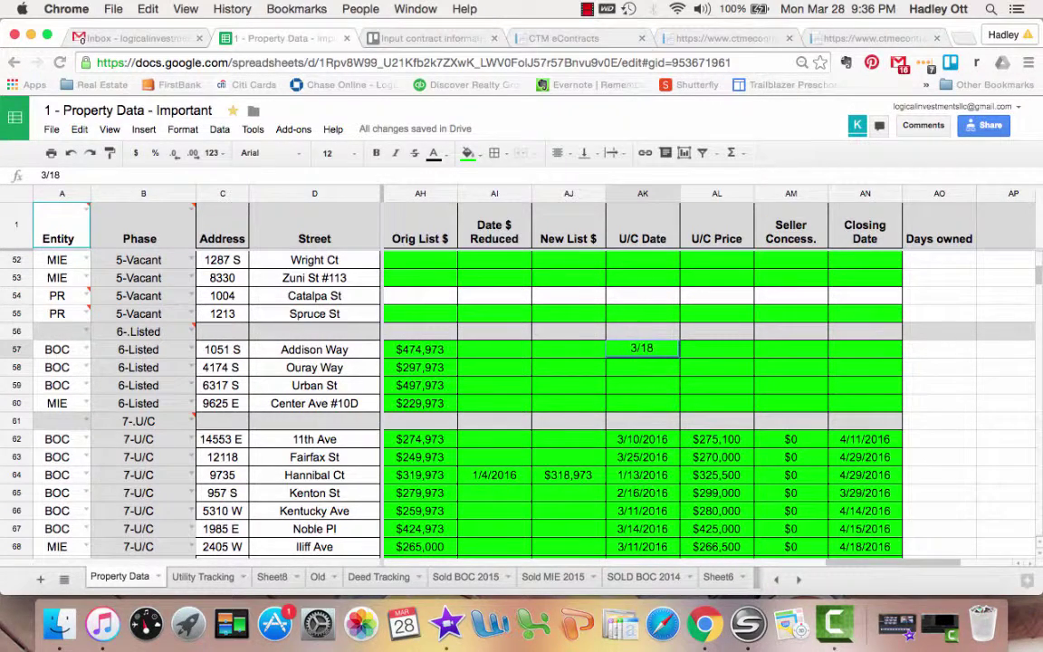
pyautogui.press('Tab')
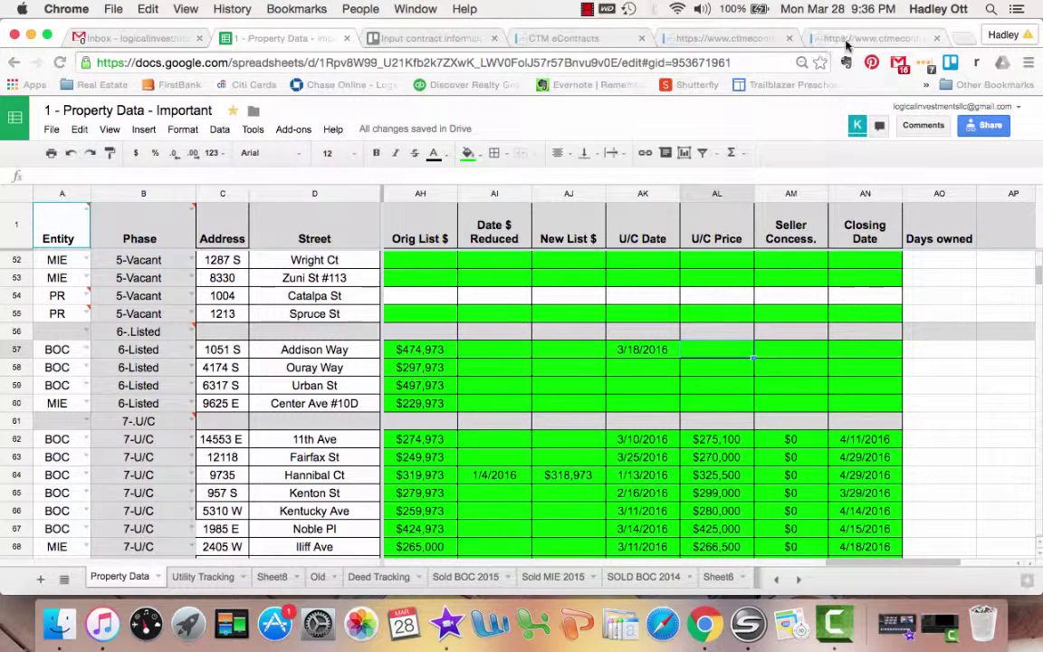
# Step: Look up the purchase price and the seller concession in section 4 of the purchase contract
pyautogui.click(765, 38)
pyautogui.scroll(-15, 579, 308)
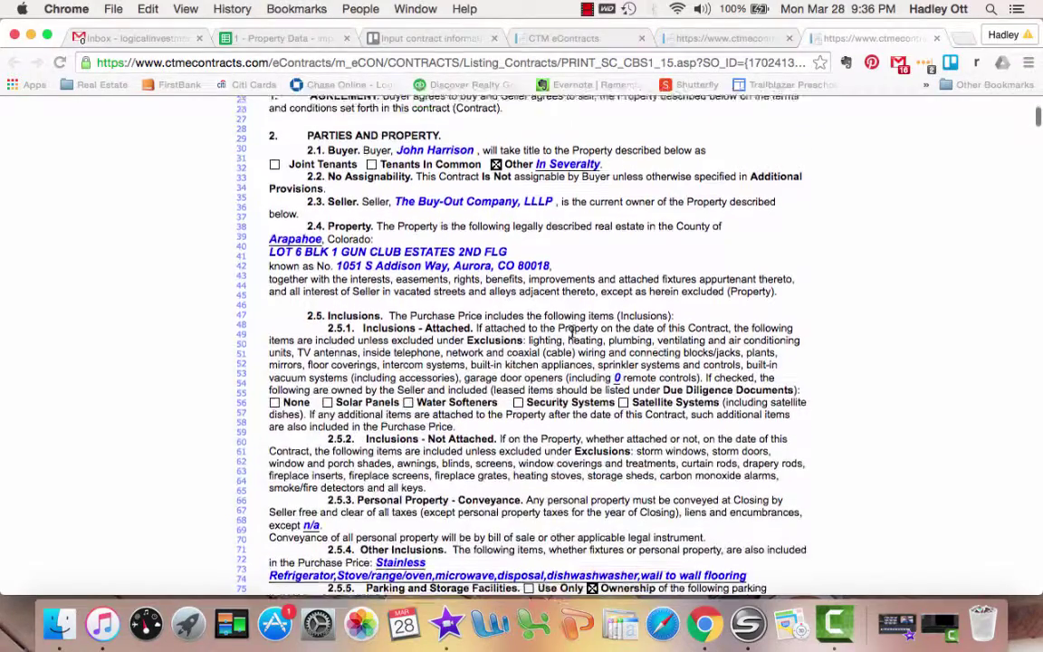
pyautogui.scroll(-15, 572, 332)
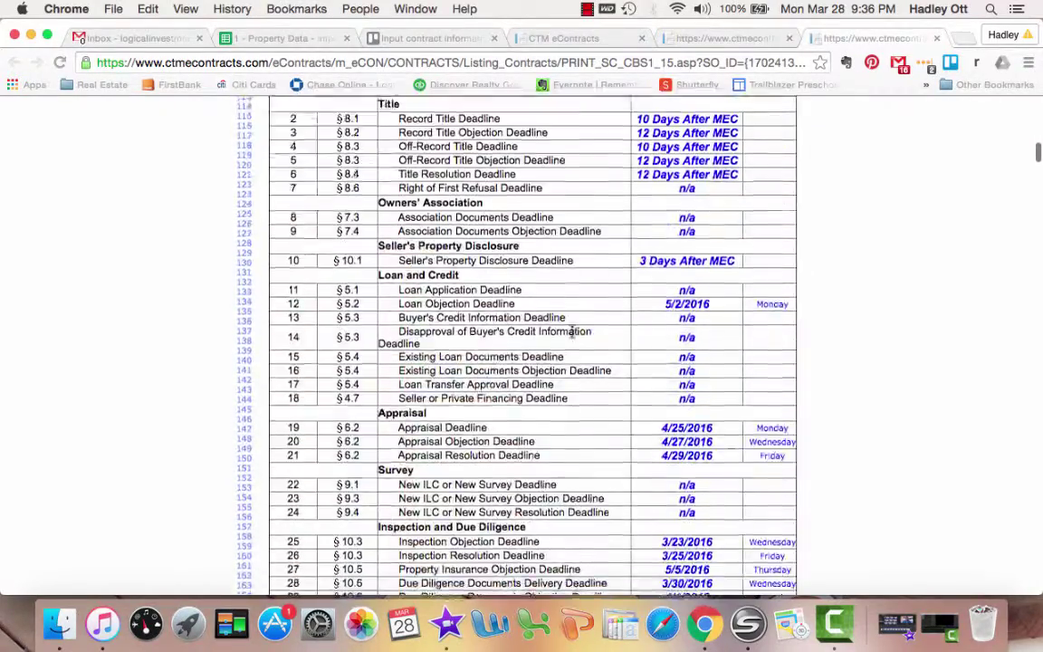
pyautogui.scroll(-3, 572, 337)
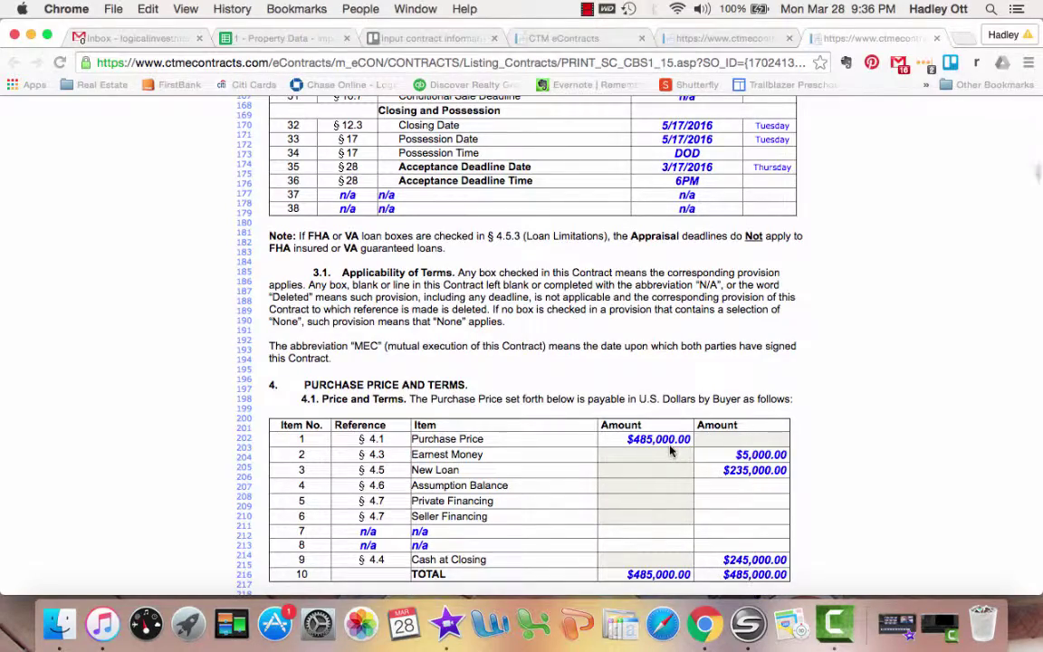
pyautogui.scroll(-3, 670, 450)
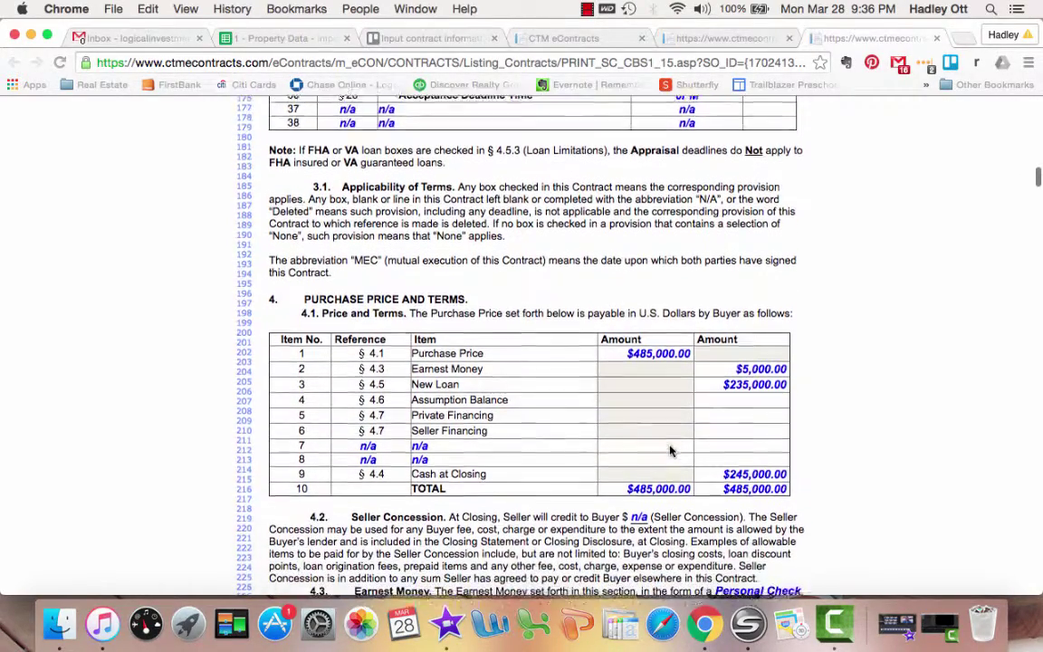
pyautogui.scroll(-2, 670, 453)
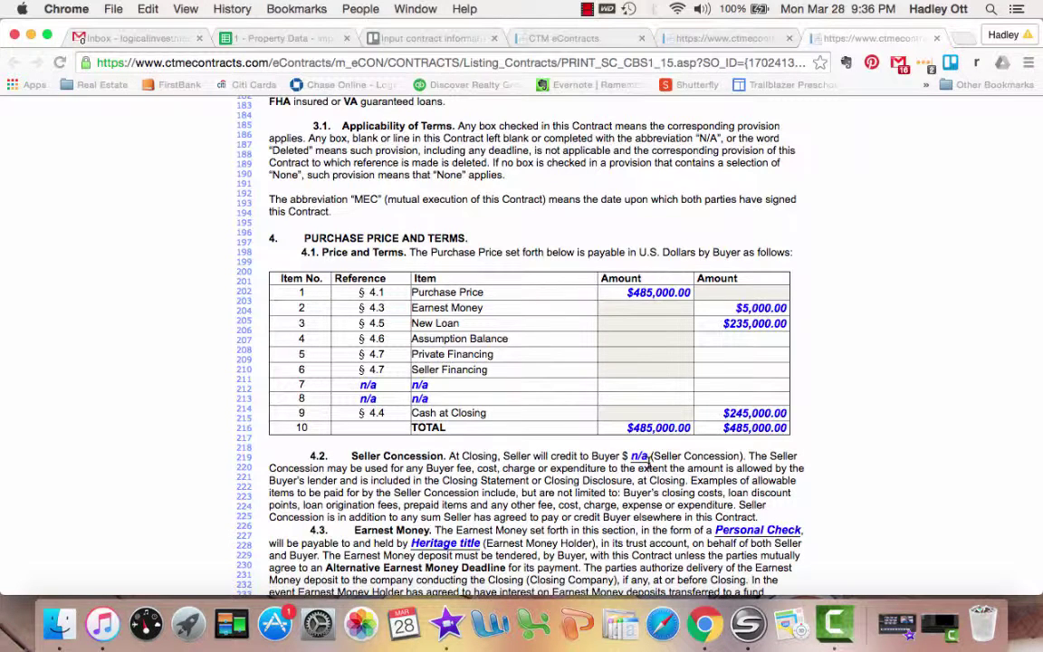
# Step: Review the counterproposal's other changes for price or concession amendments, and enter 485000 as the U/C Price for Addison Way
pyautogui.click(686, 40)
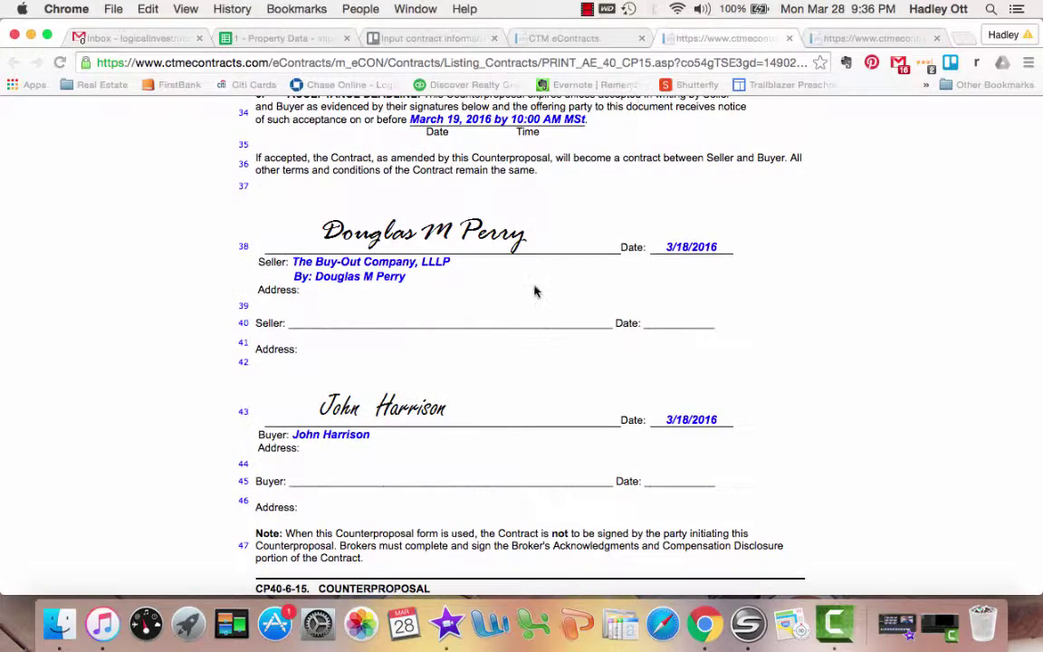
pyautogui.press('super+minus')
pyautogui.scroll(5, 534, 291)
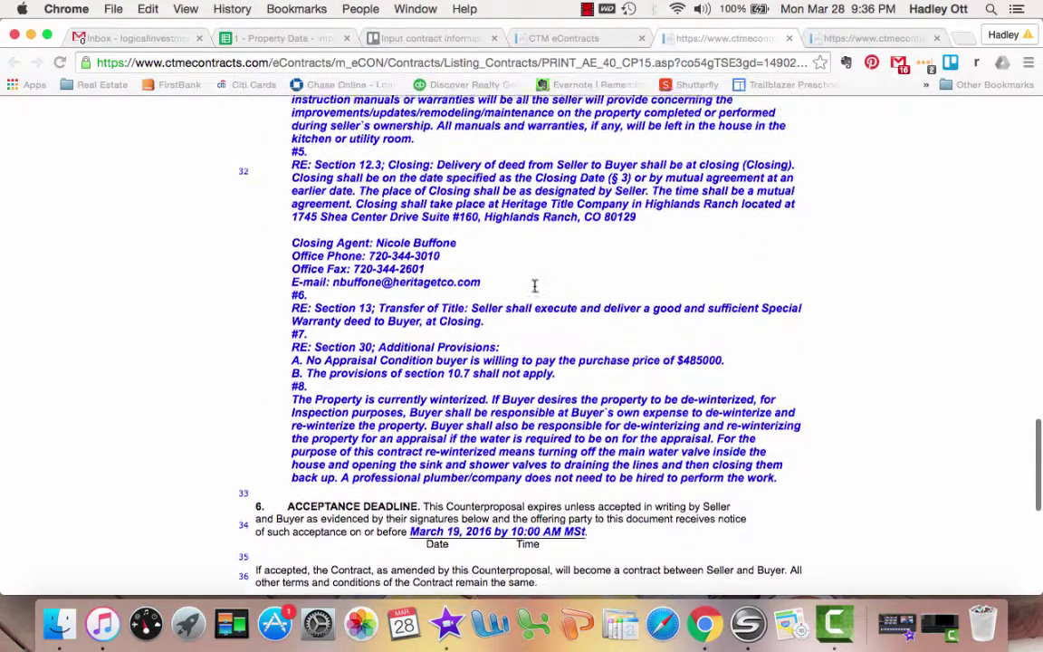
pyautogui.scroll(2, 534, 290)
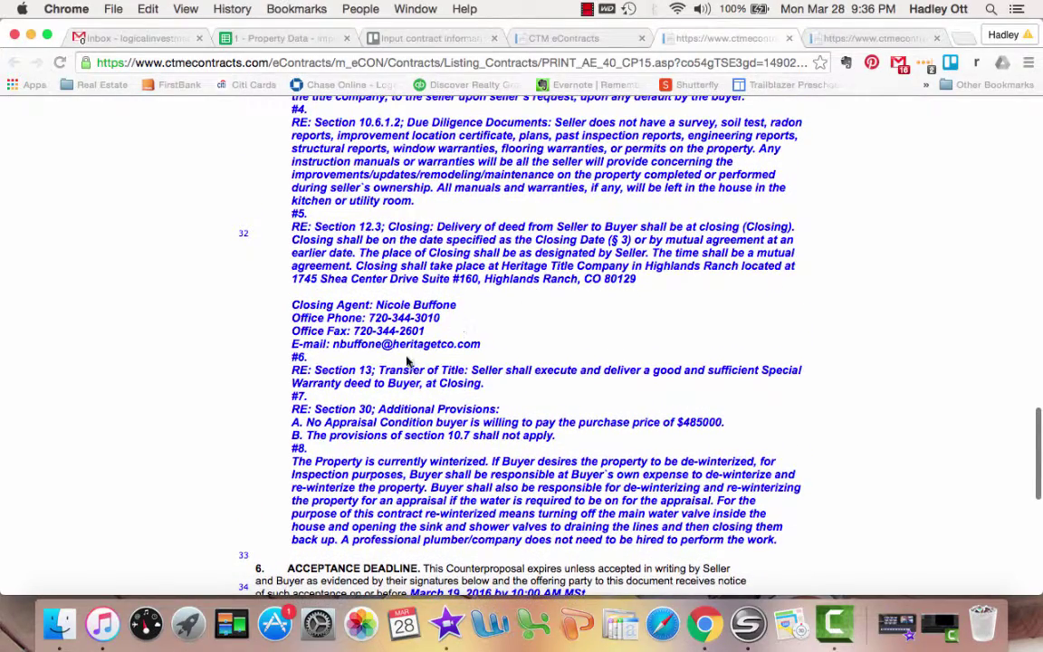
pyautogui.scroll(3, 719, 385)
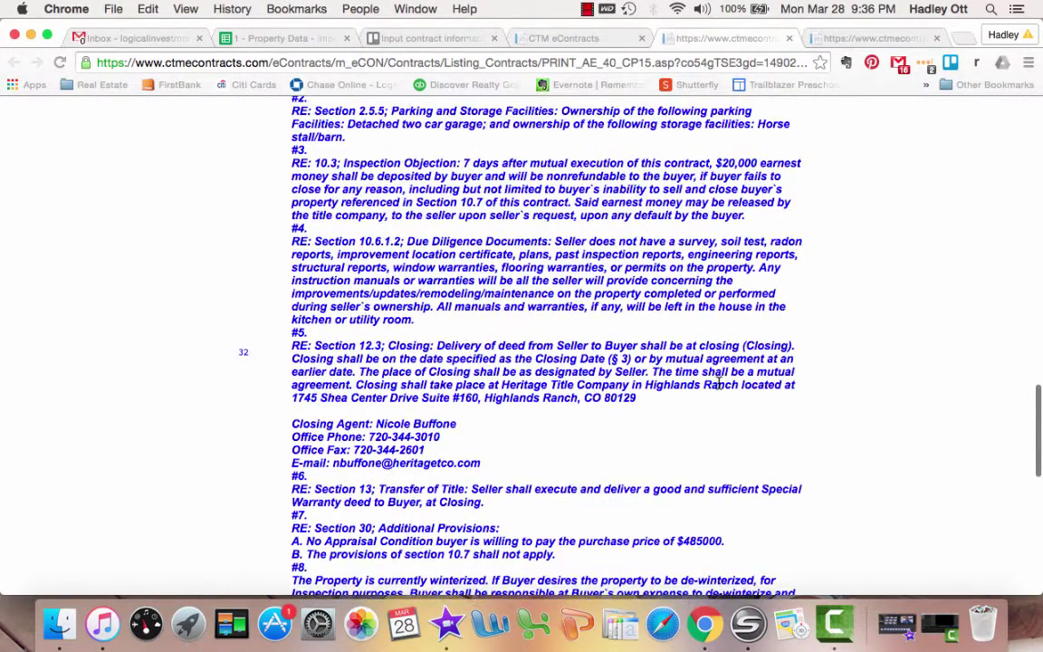
pyautogui.scroll(3, 719, 385)
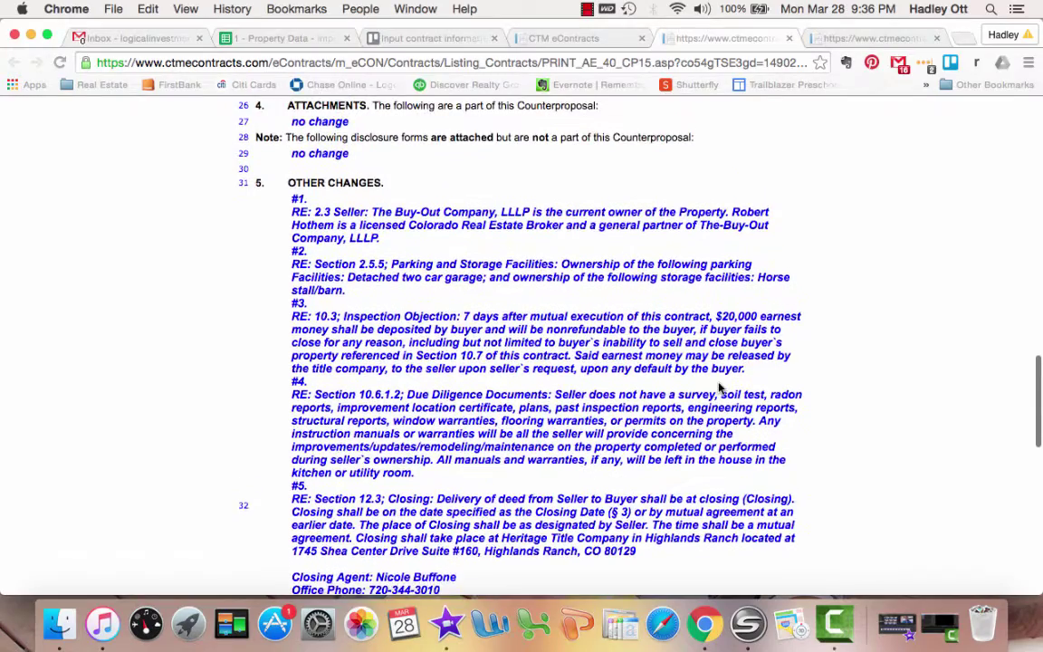
pyautogui.click(265, 37)
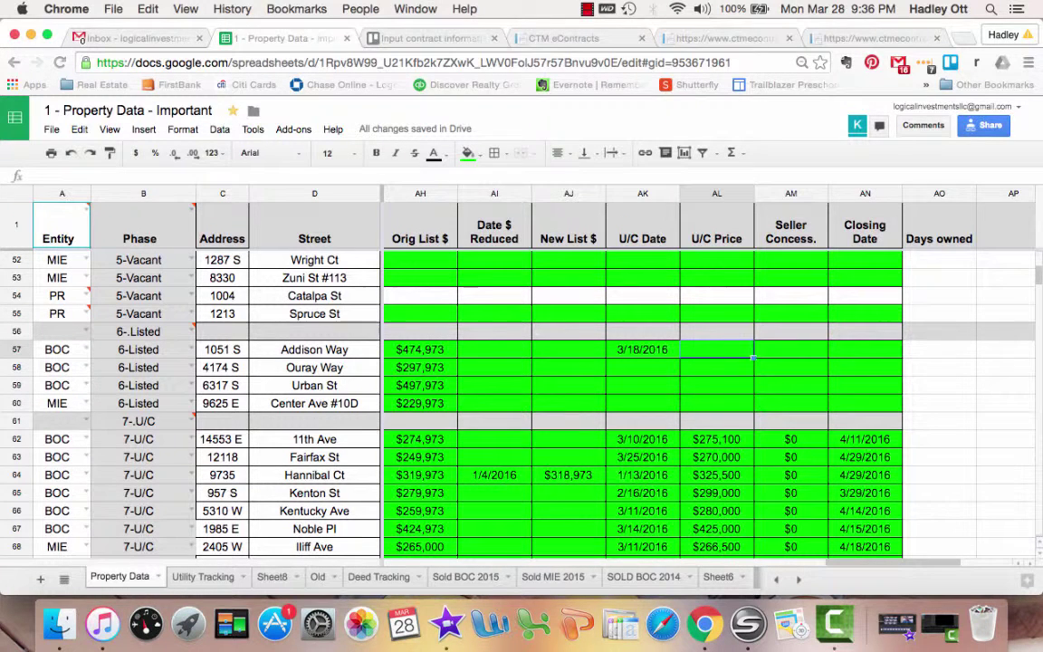
pyautogui.write('485000')
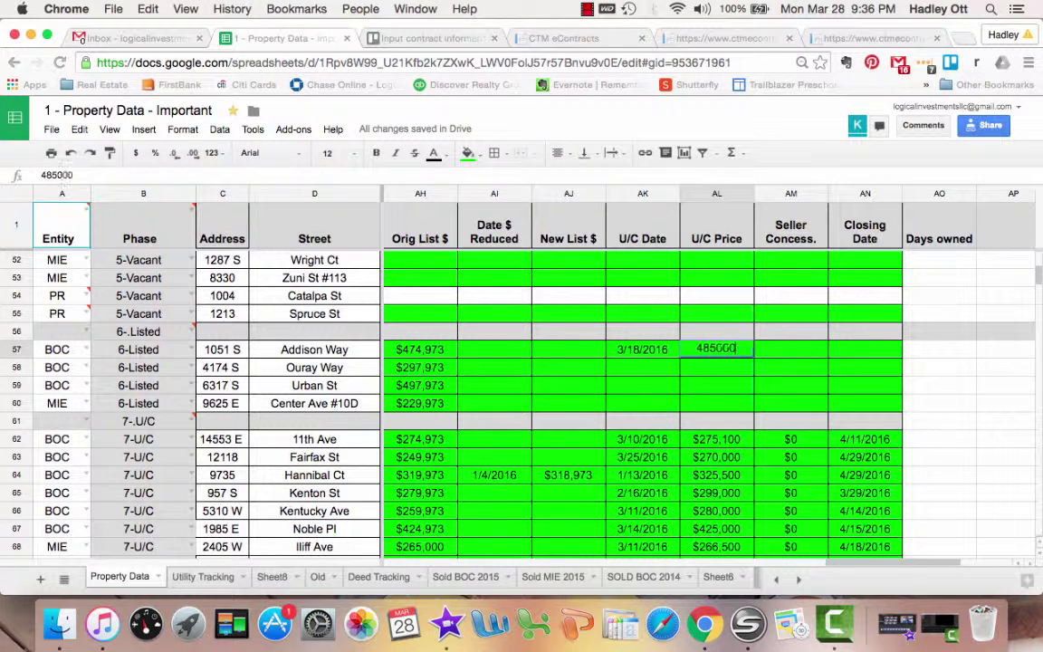
pyautogui.press('Tab')
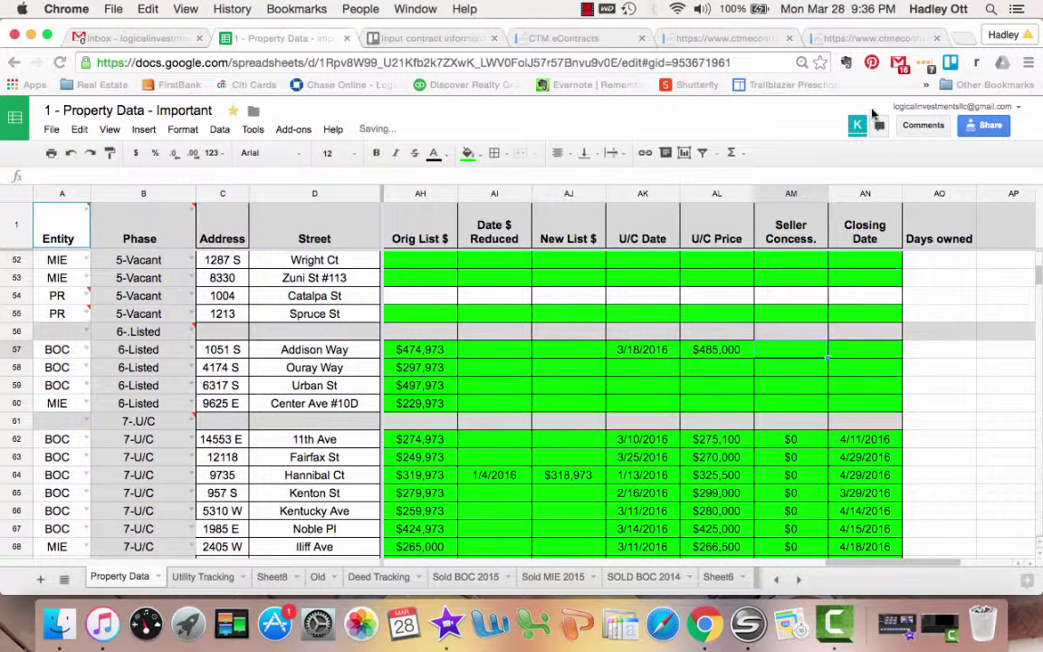
# Step: Recheck the seller concession clause in the purchase contract and enter 0 as Addison Way's Seller Concess. value
pyautogui.click(775, 38)
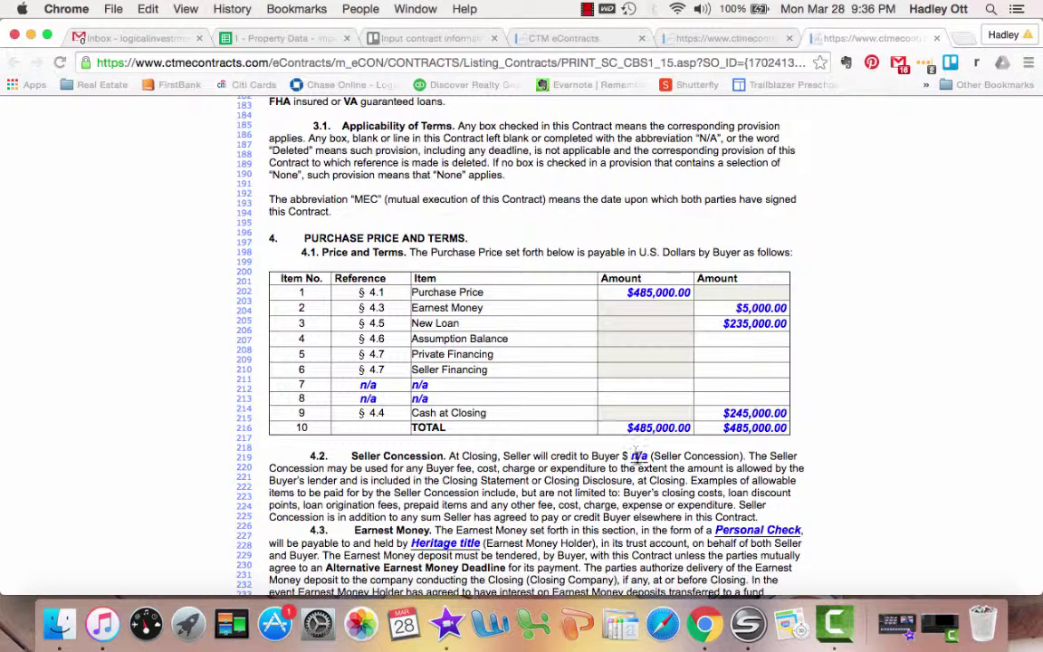
pyautogui.click(302, 36)
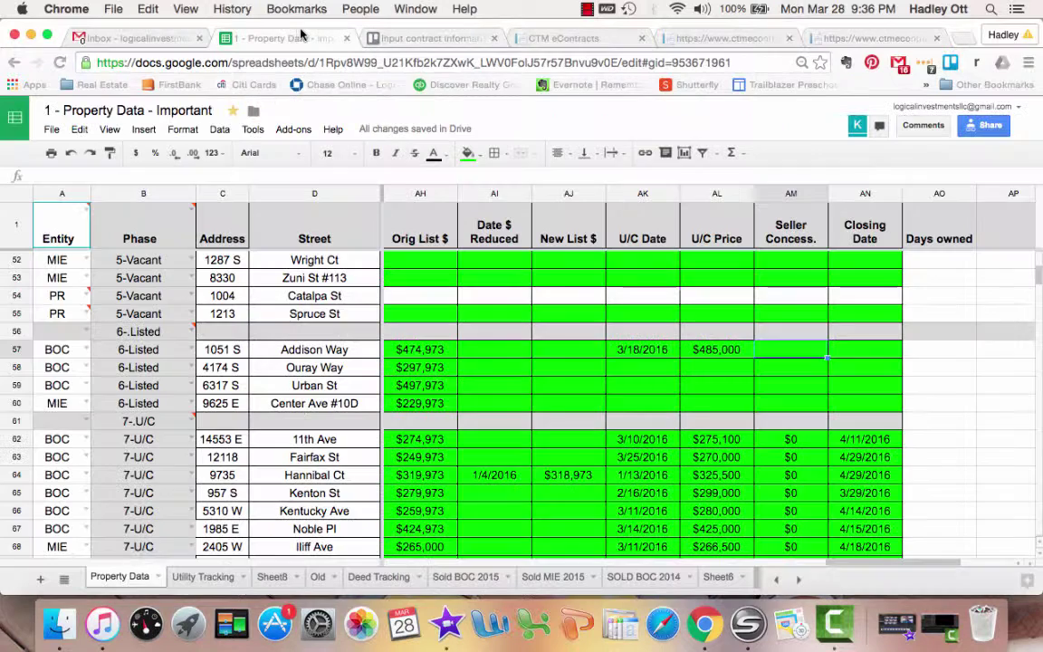
pyautogui.write('0')
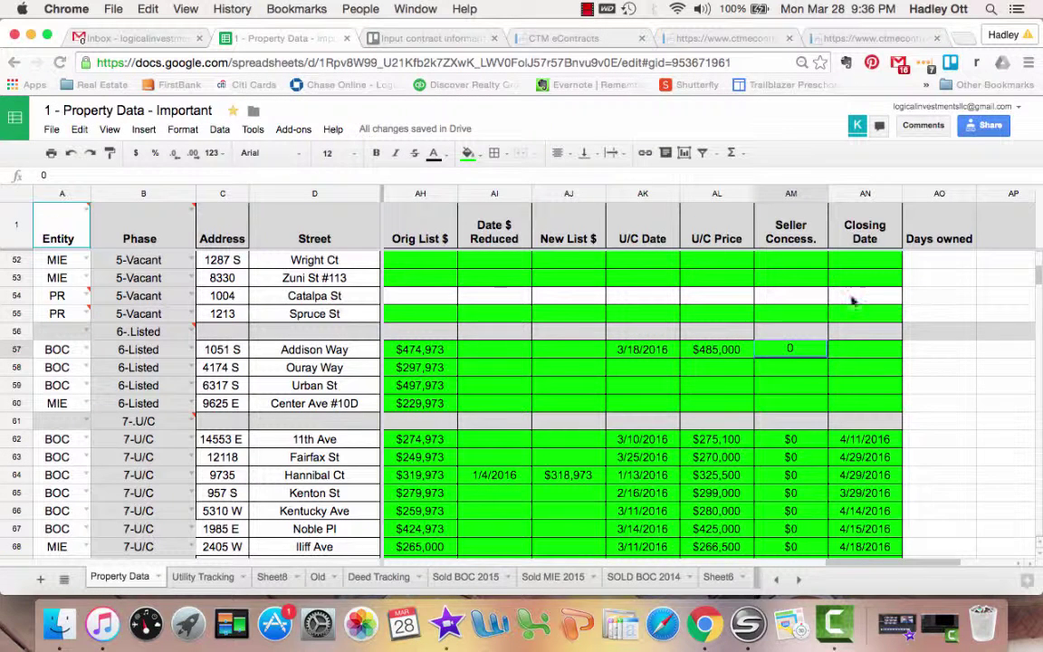
pyautogui.click(870, 353)
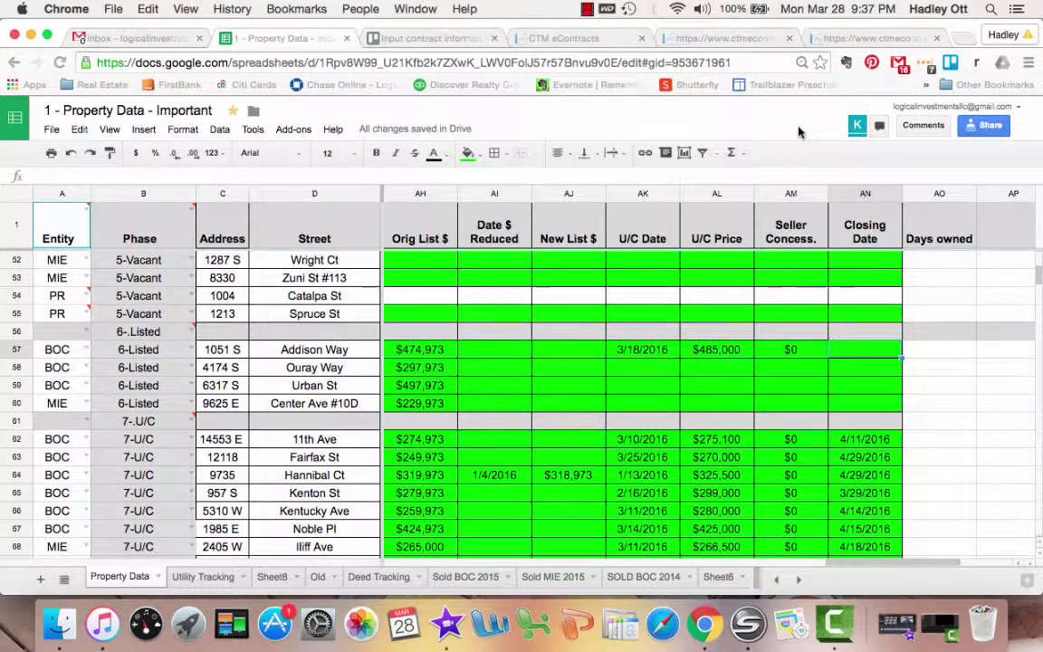
# Step: Check the closing date in the purchase contract and the counterproposal, and enter 5/17 as the Closing Date for Addison Way
pyautogui.click(841, 38)
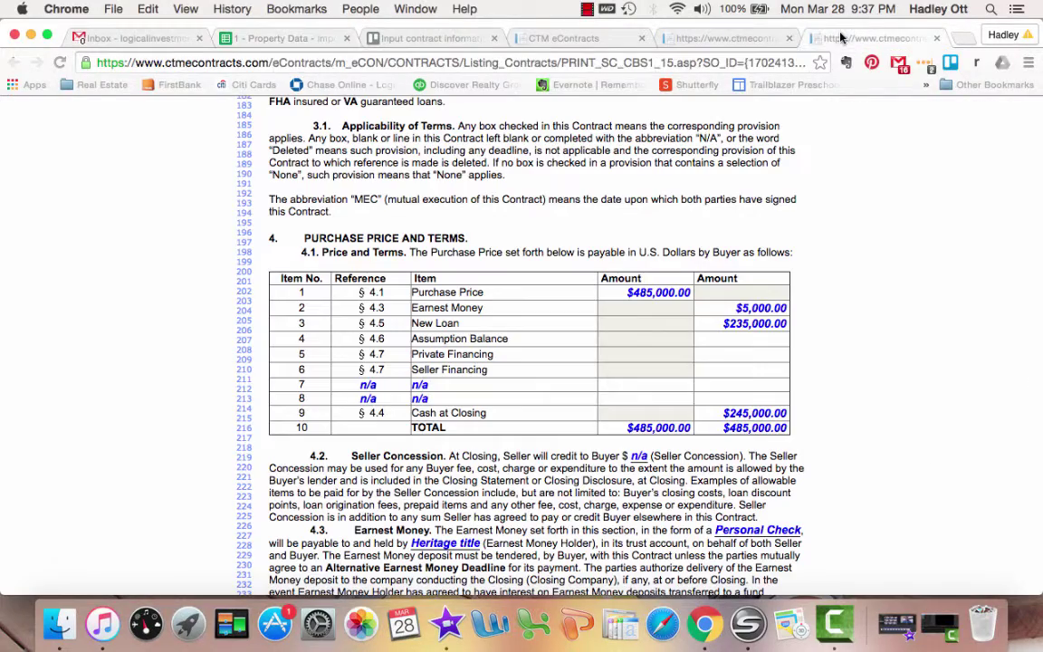
pyautogui.scroll(5, 729, 281)
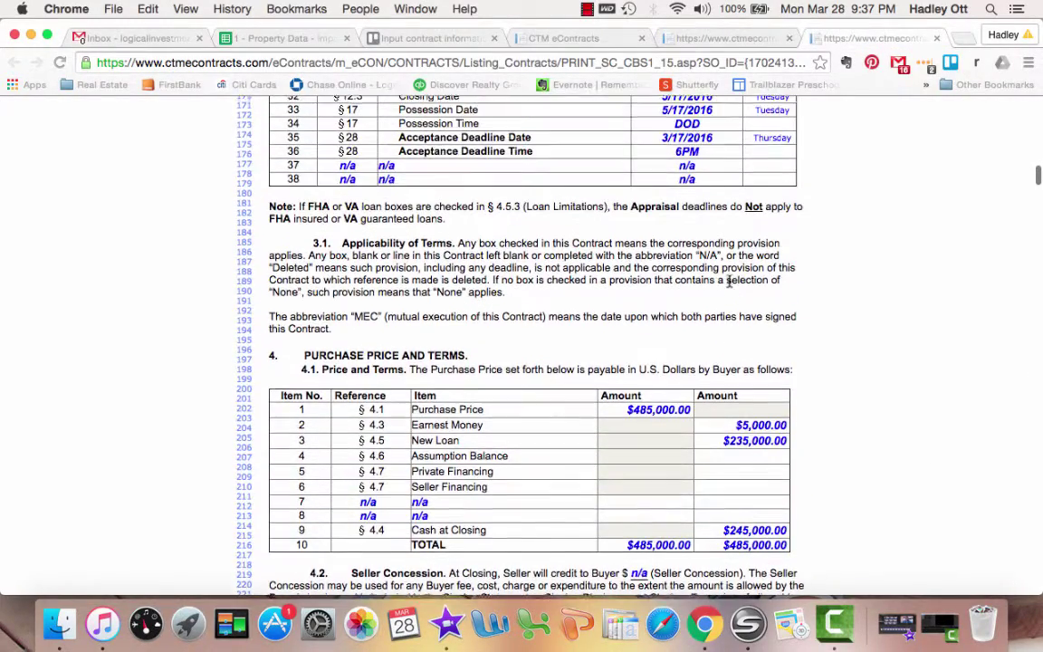
pyautogui.scroll(5, 729, 281)
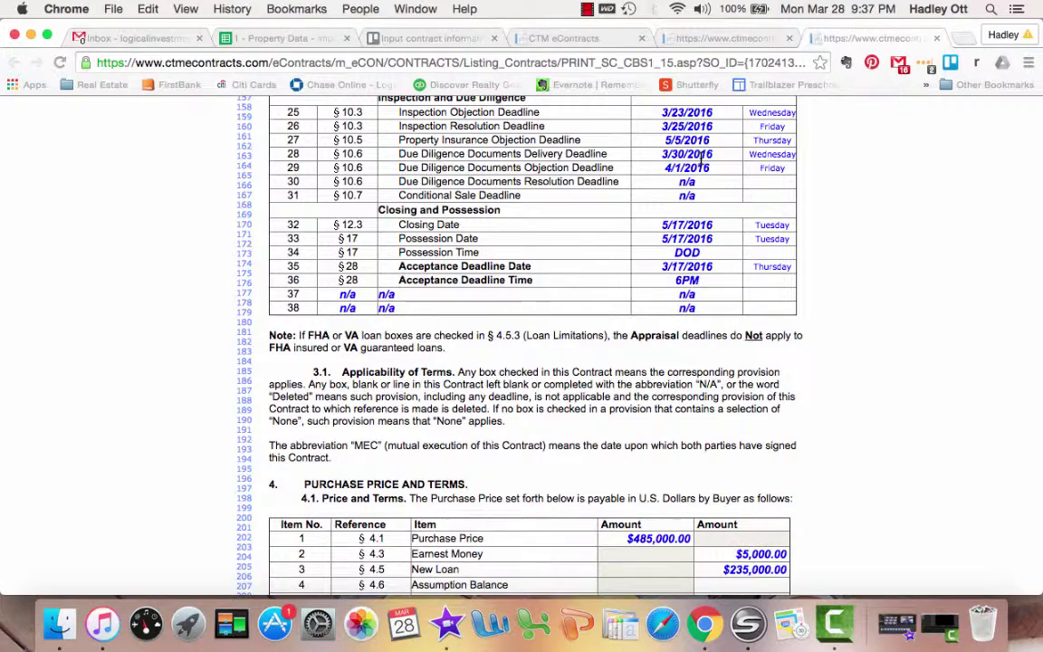
pyautogui.click(686, 40)
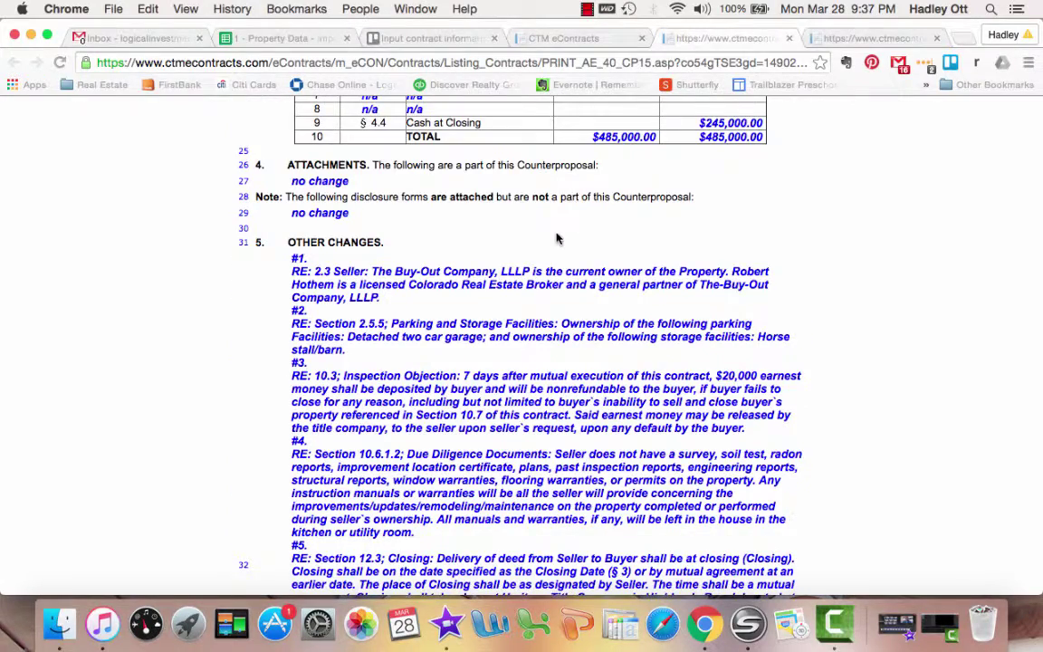
pyautogui.scroll(5, 558, 238)
pyautogui.scroll(4, 558, 238)
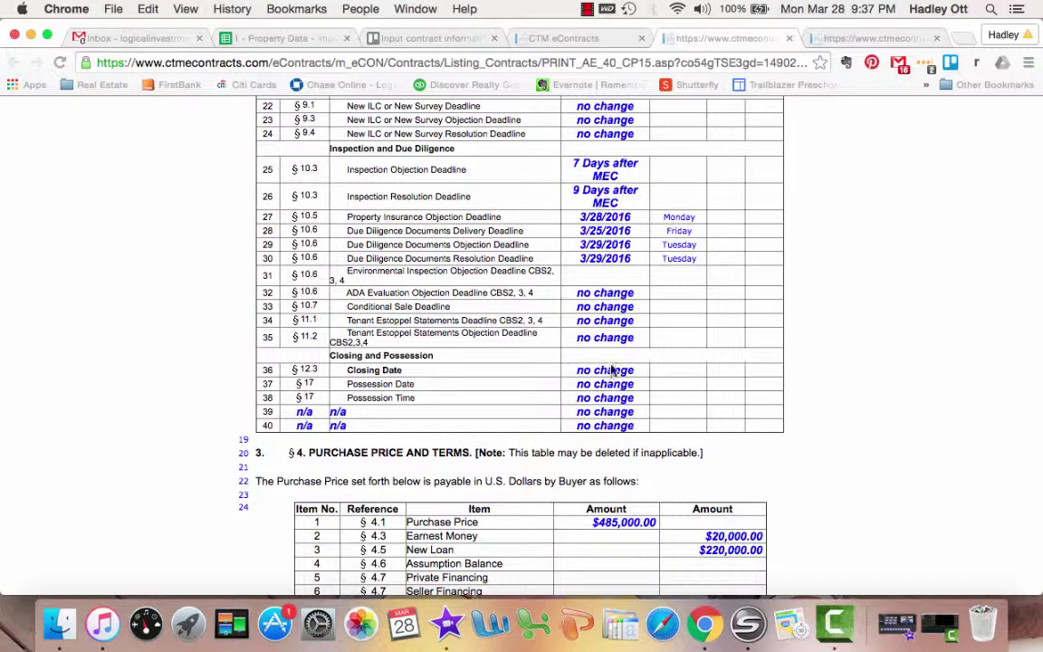
pyautogui.click(259, 38)
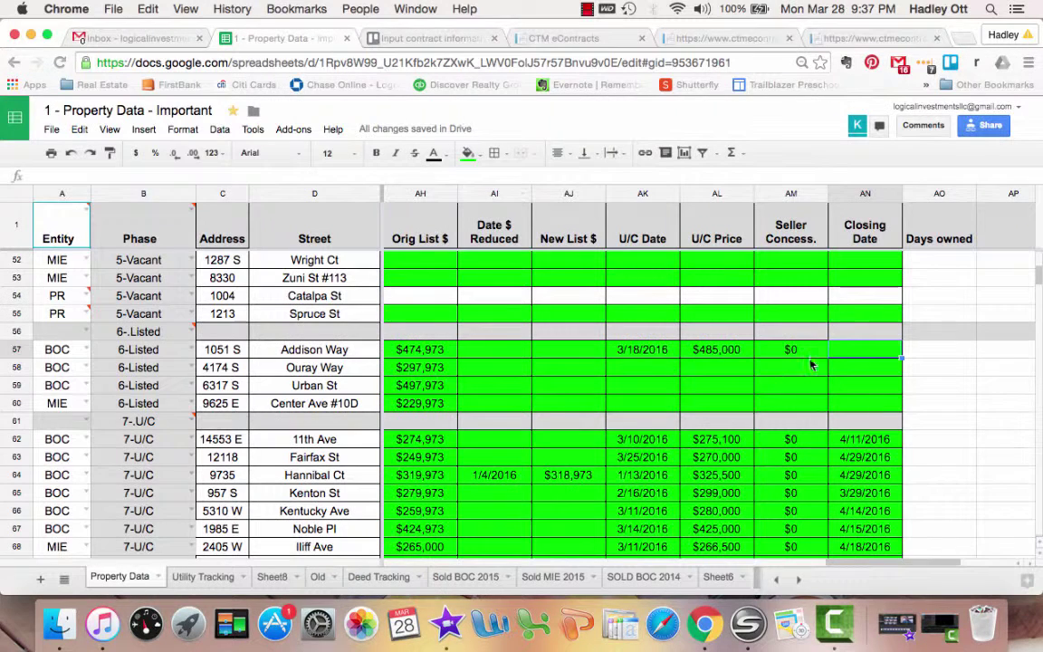
pyautogui.write('5')
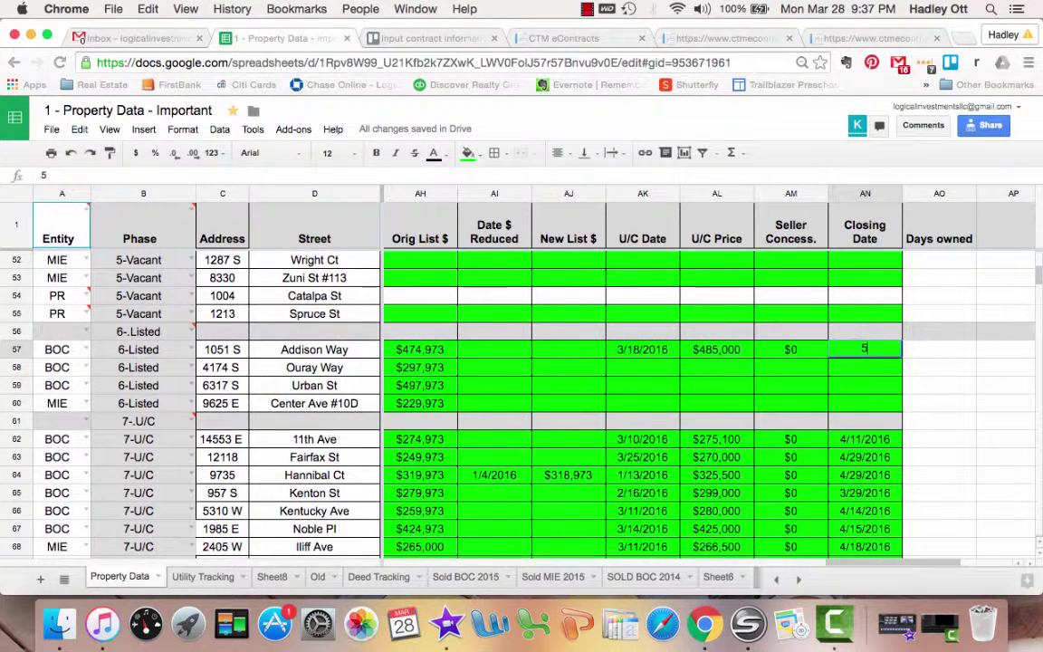
pyautogui.write('/17')
pyautogui.press('Tab')
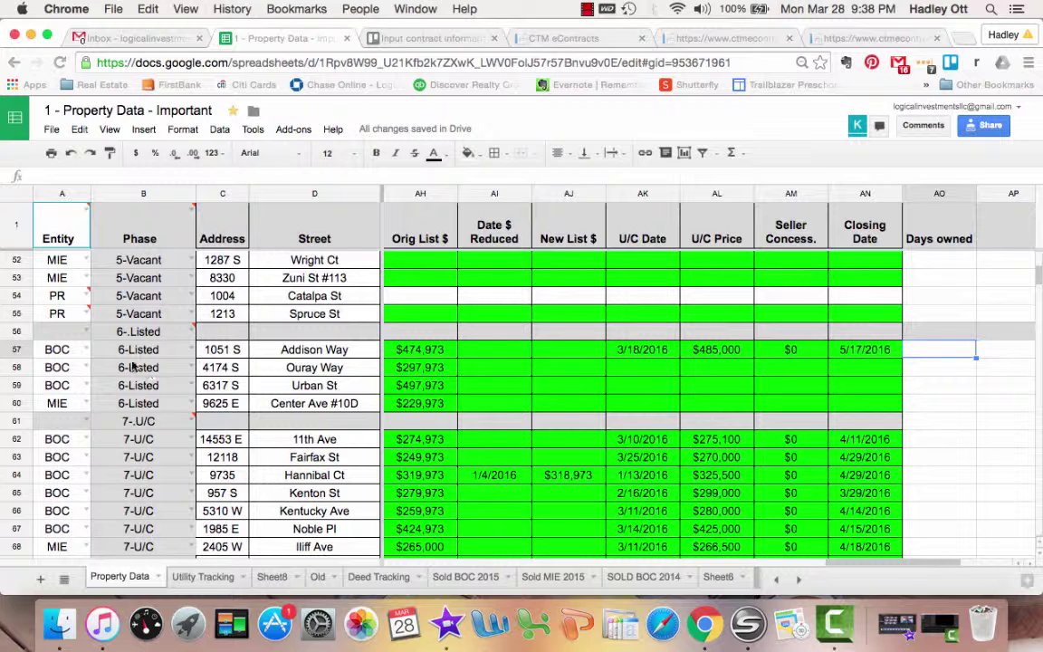
# Step: Change the Phase of the Addison Way property to 7-U/C
pyautogui.click(191, 350)
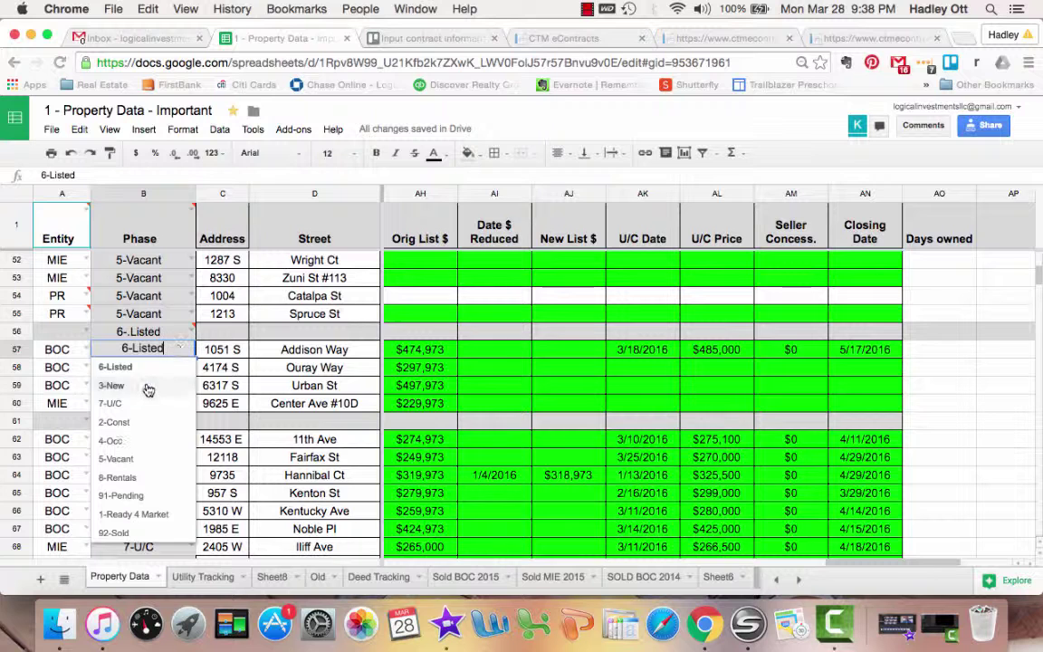
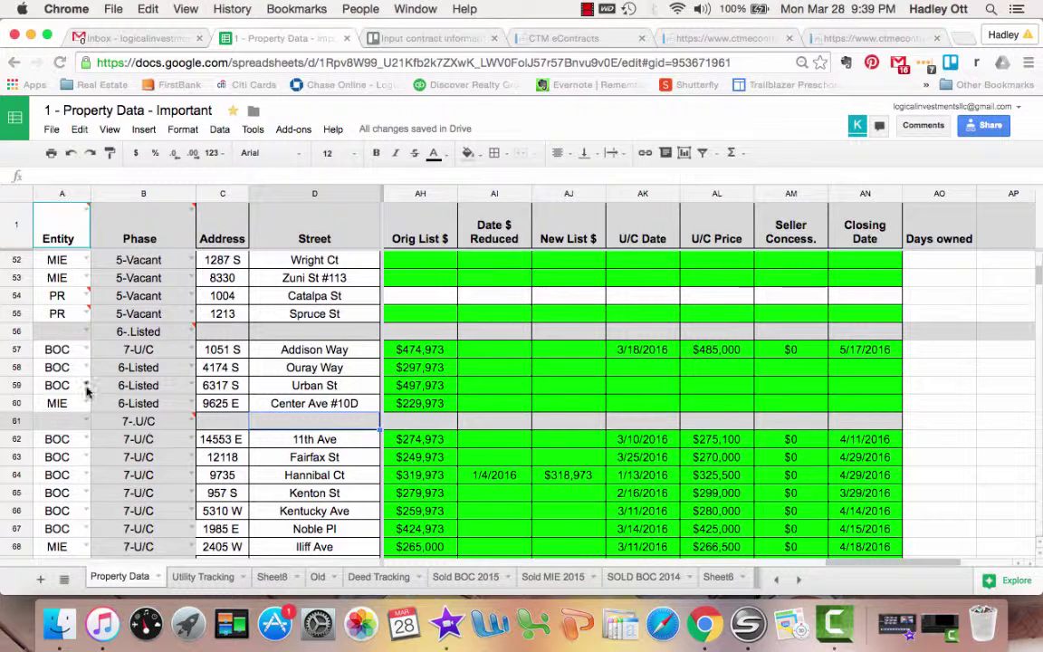
# Step: Start a range sort of the entire Property Data sheet with Column B as the first sort column
pyautogui.click(13, 194)
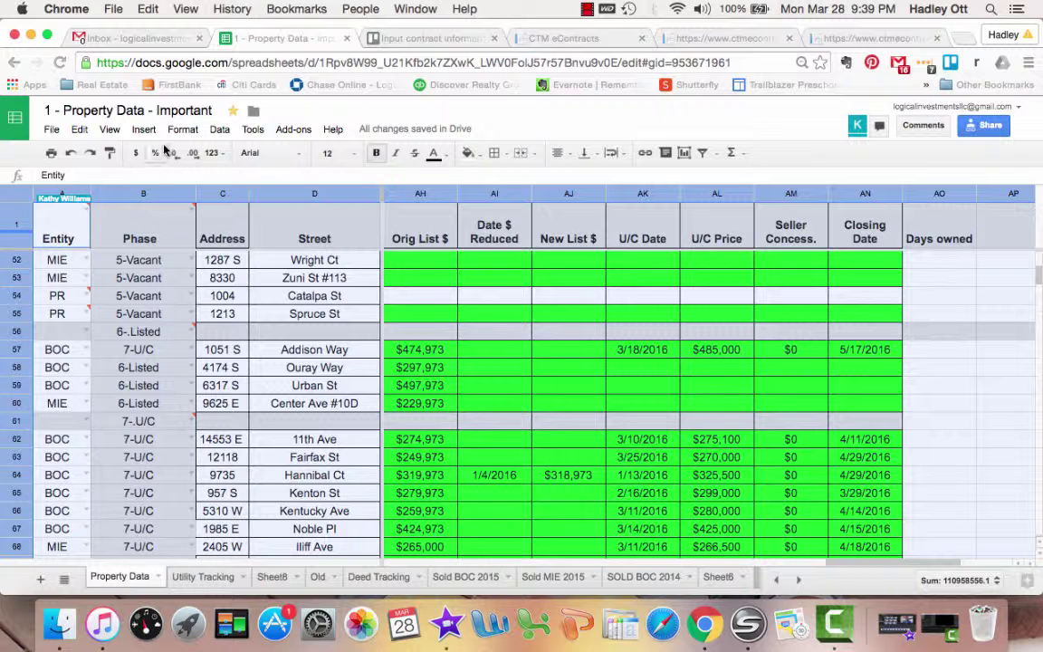
pyautogui.click(218, 131)
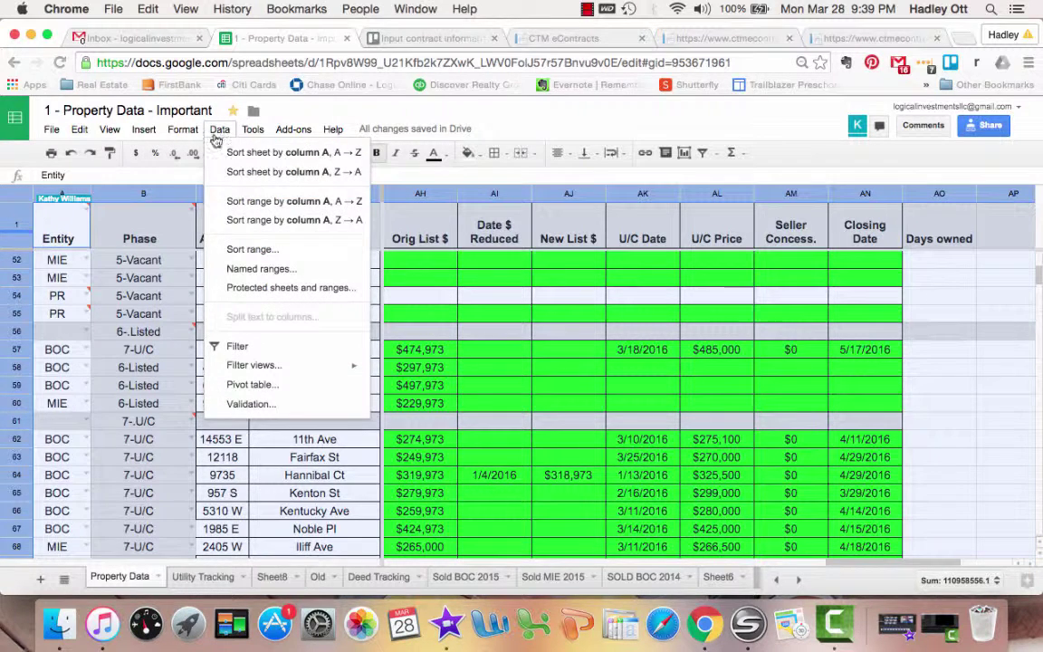
pyautogui.click(228, 249)
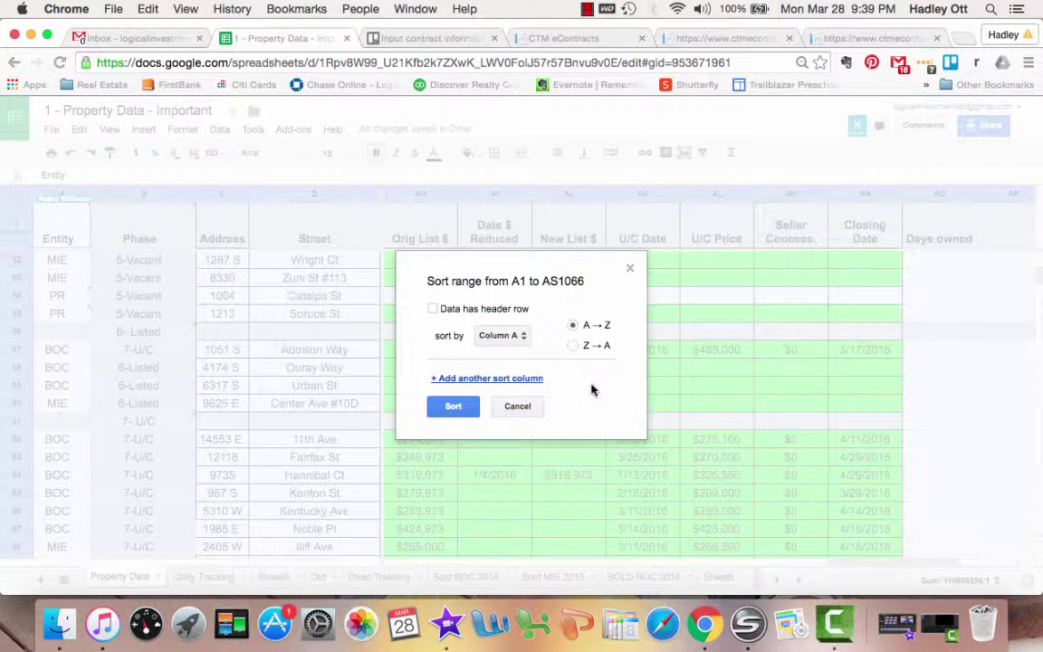
pyautogui.click(525, 339)
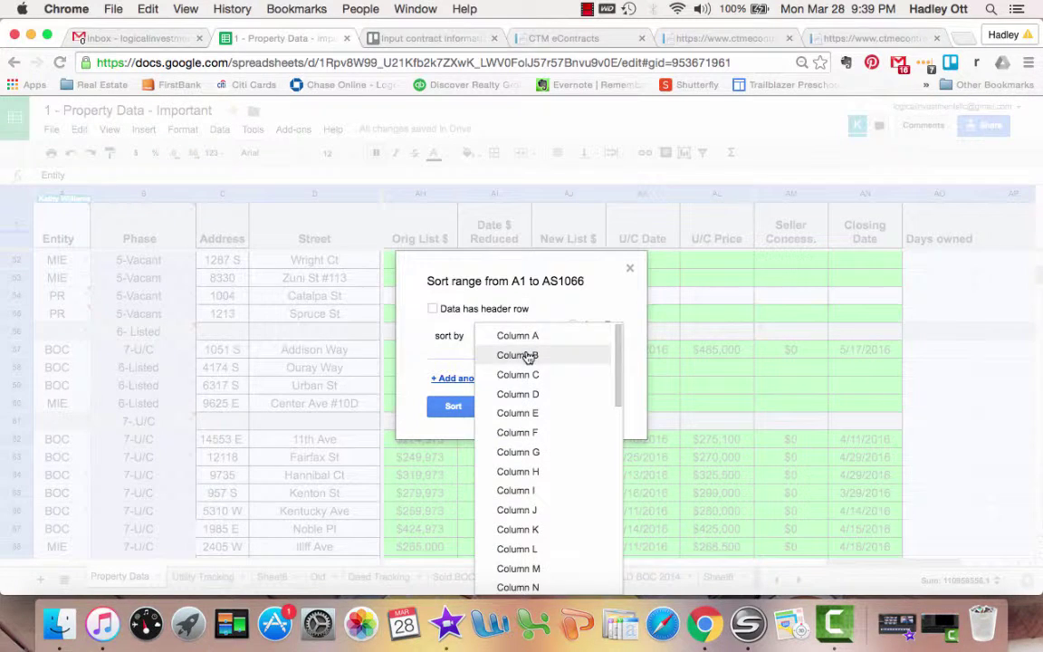
pyautogui.click(527, 355)
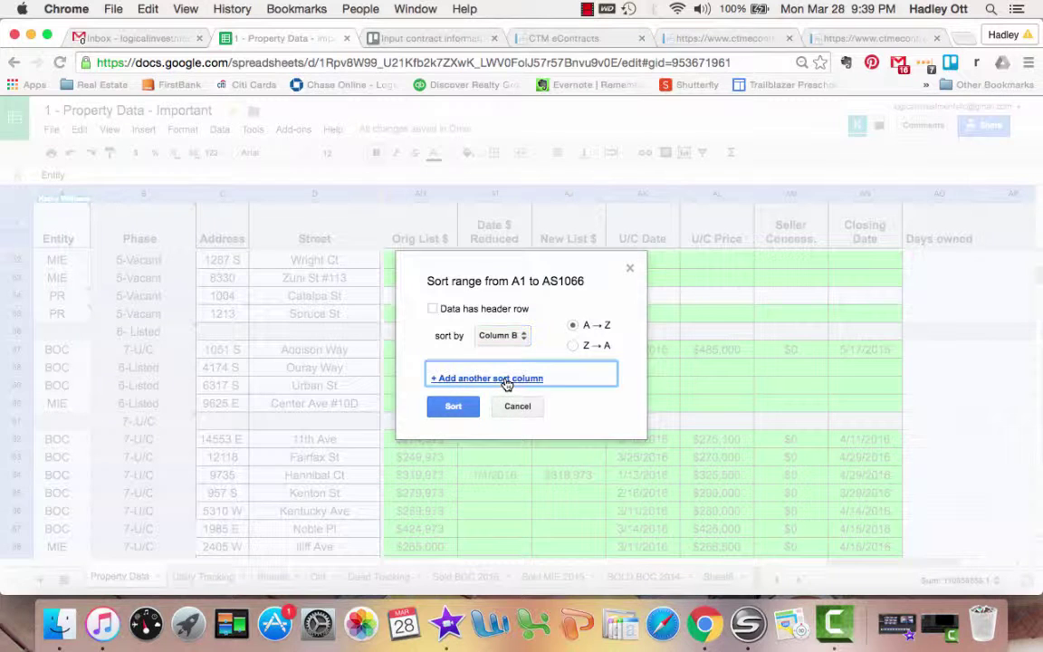
# Step: Add Column A and Column D as the second and third ascending sort columns, and sort the sheet
pyautogui.click(505, 379)
pyautogui.click(523, 385)
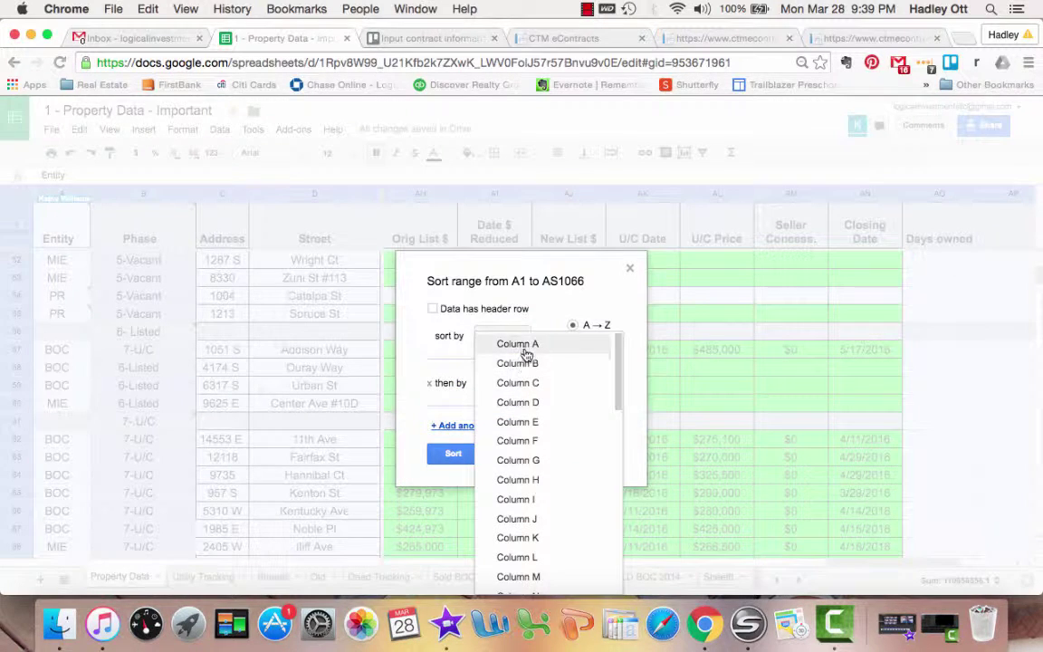
pyautogui.click(525, 346)
pyautogui.click(473, 432)
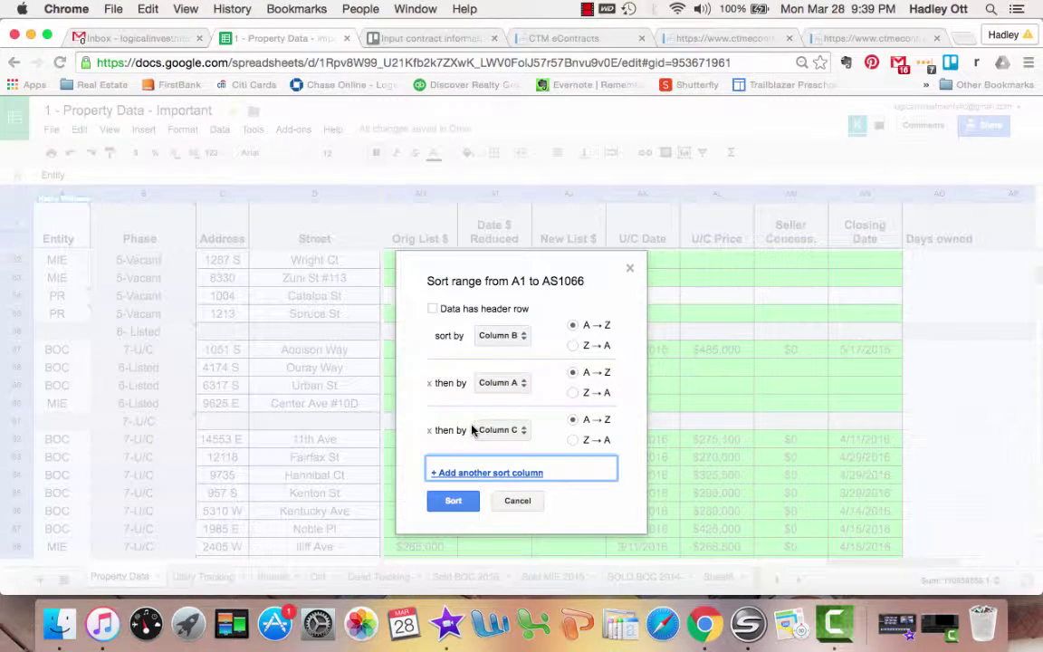
pyautogui.click(526, 434)
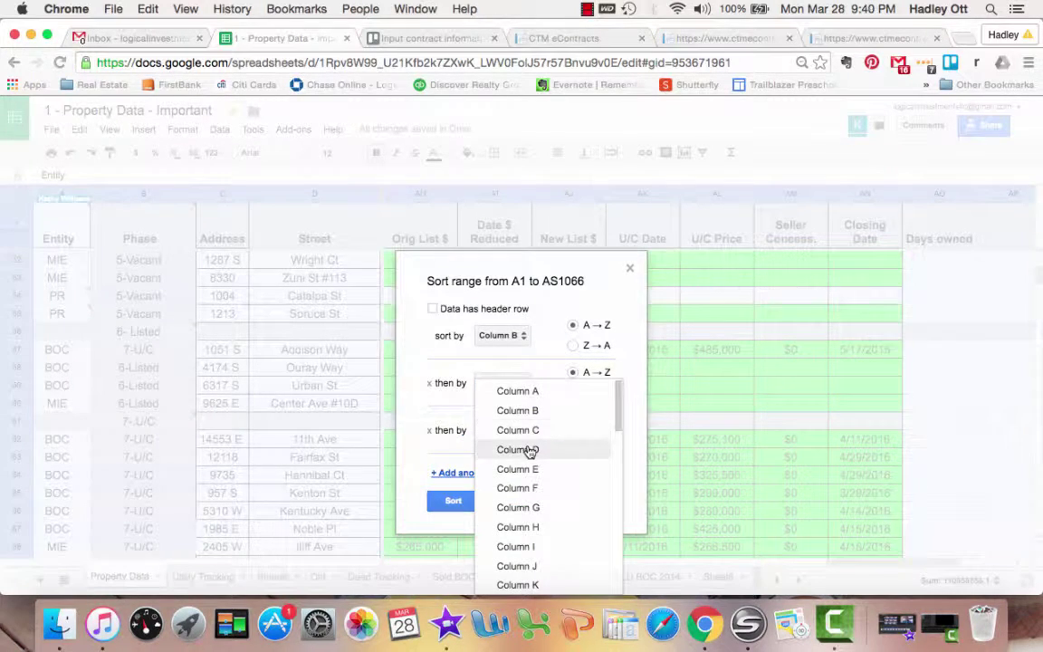
pyautogui.click(523, 449)
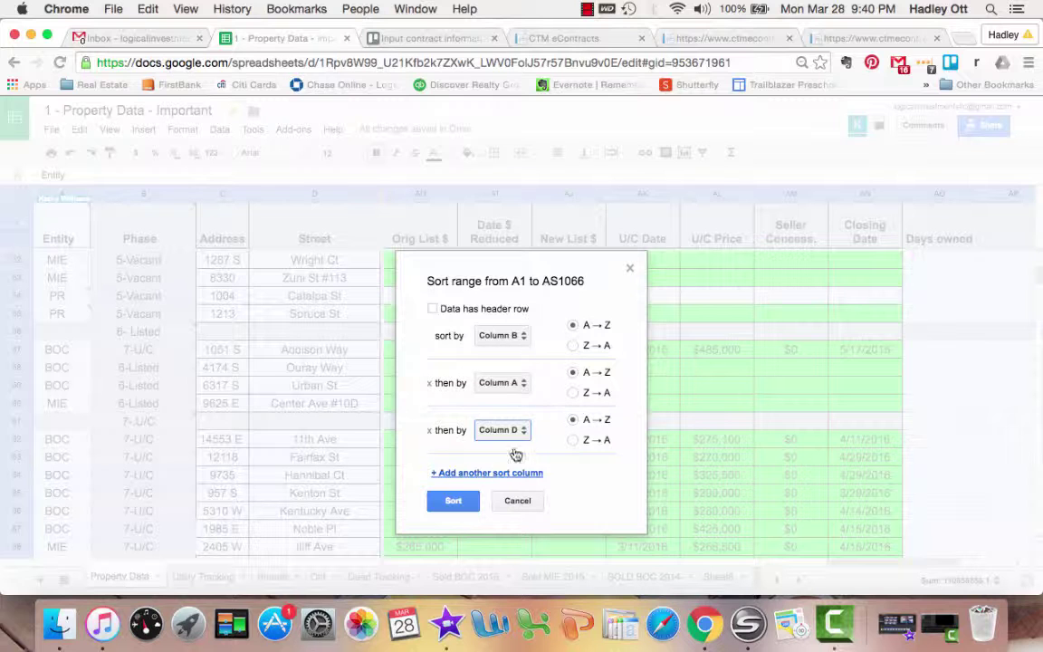
pyautogui.click(458, 501)
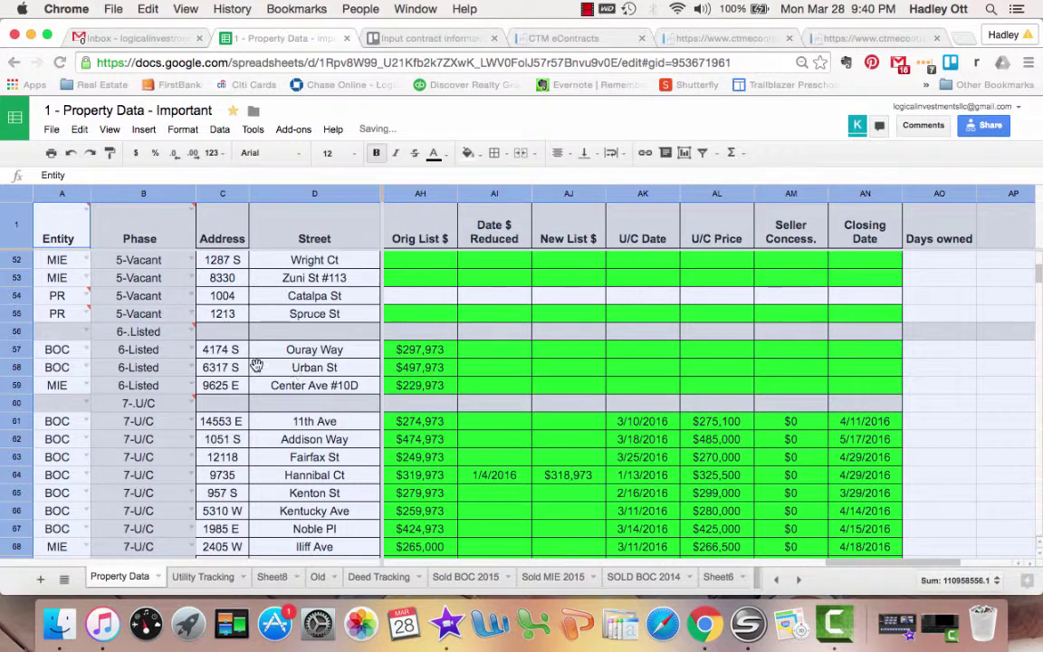
pyautogui.click(257, 367)
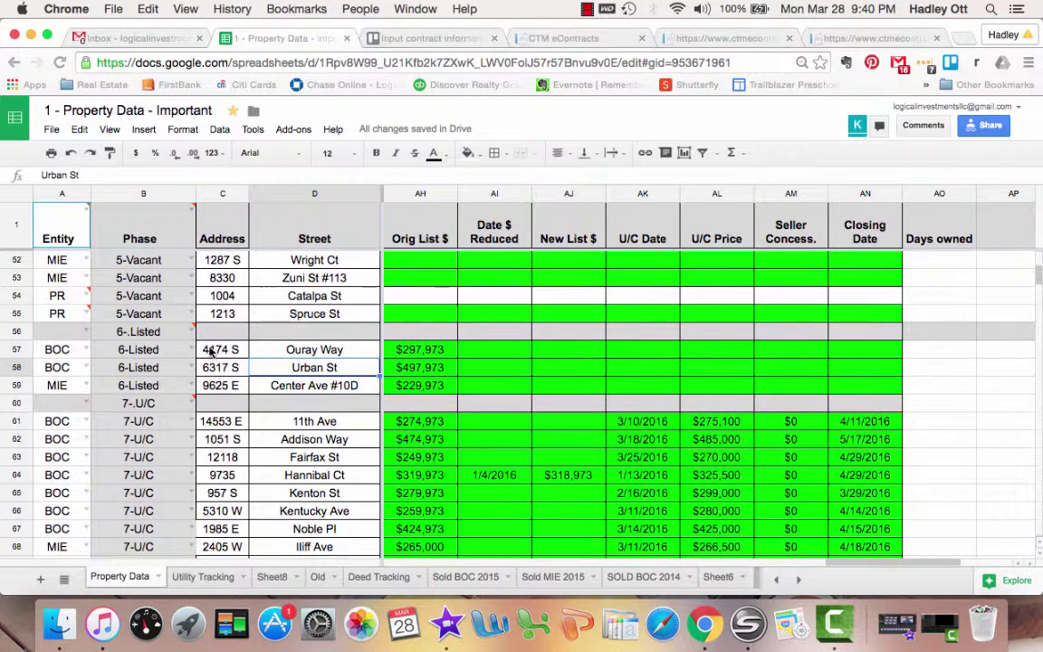